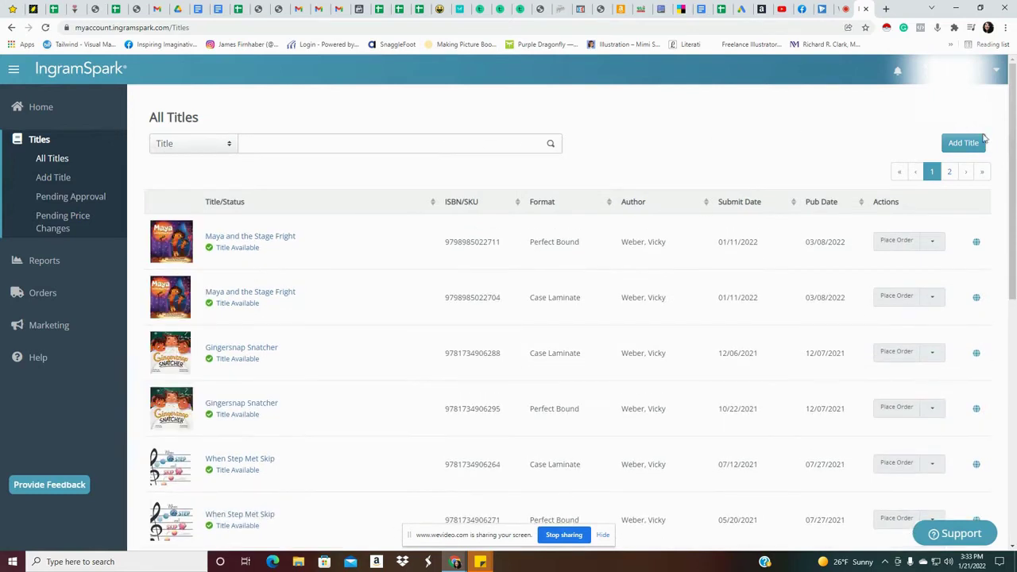
# - Start adding a new title as Print Book Only and indicate that all its files are ready to upload
pyautogui.click(976, 144)
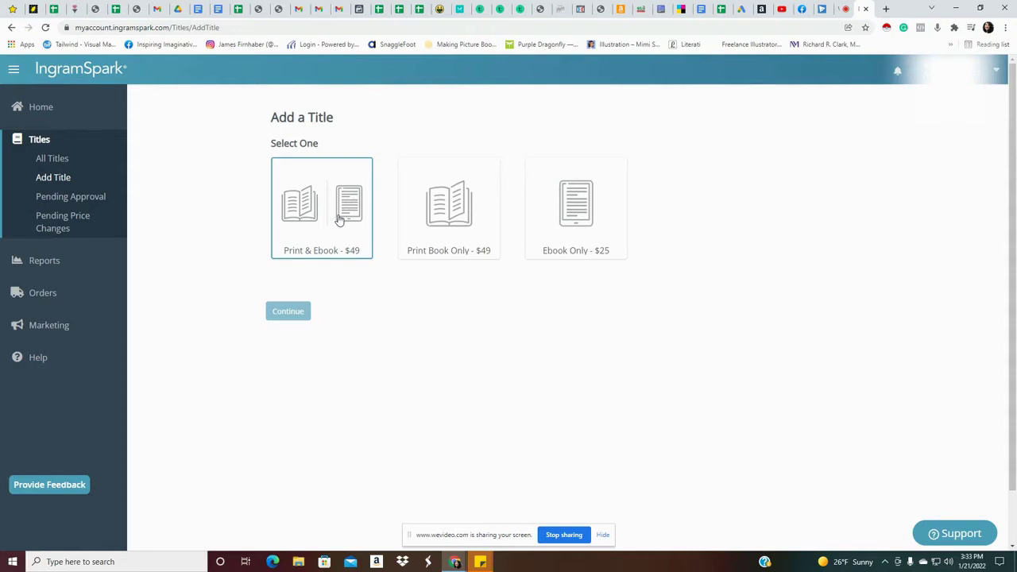
pyautogui.click(431, 215)
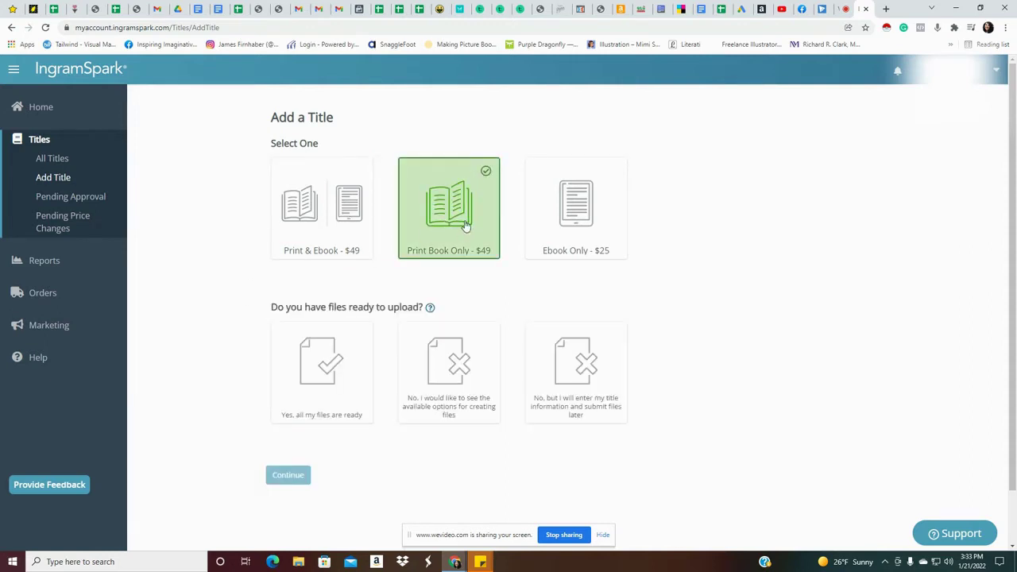
pyautogui.scroll(-1, 230, 271)
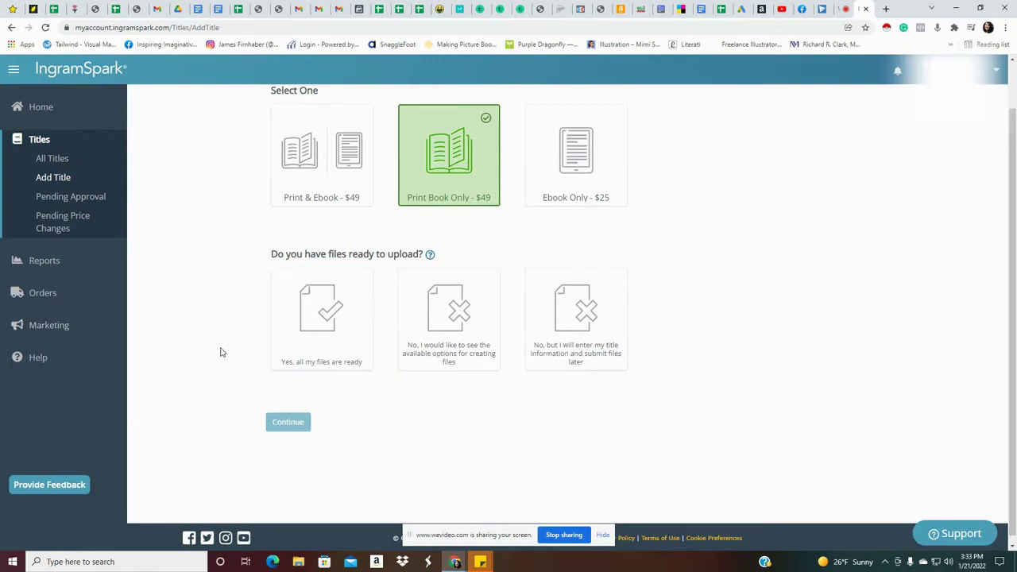
pyautogui.click(306, 316)
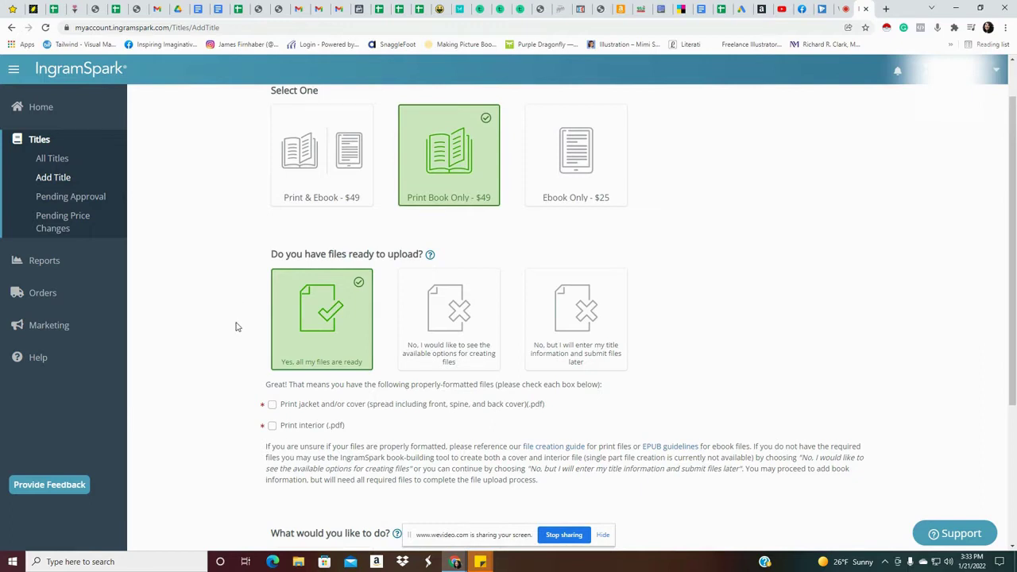
# - Confirm the cover and interior PDF files are properly formatted, and continue with the Print, distribute, and sell book option
pyautogui.scroll(-1, 230, 325)
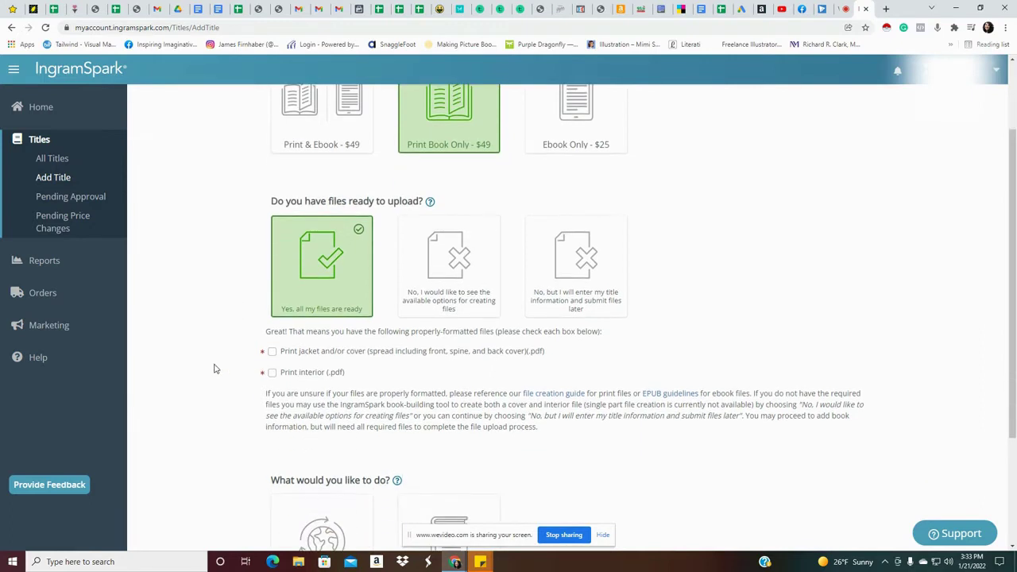
pyautogui.click(272, 354)
pyautogui.click(273, 374)
pyautogui.scroll(-3, 230, 342)
pyautogui.click(337, 406)
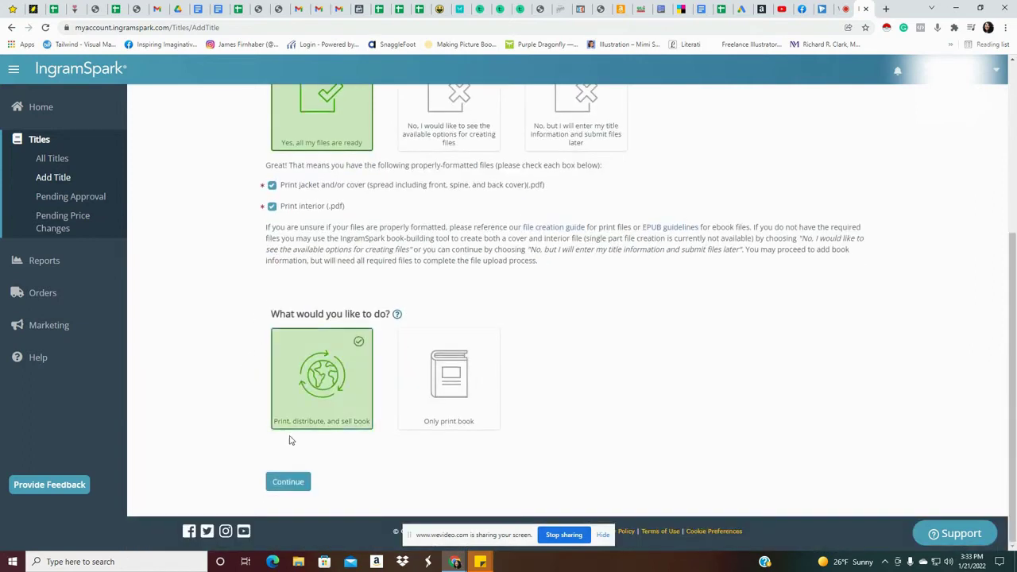
pyautogui.click(300, 480)
# - Enter the title "Taíno Tales: The Legend of Coquí" and set its language to English
pyautogui.click(334, 225)
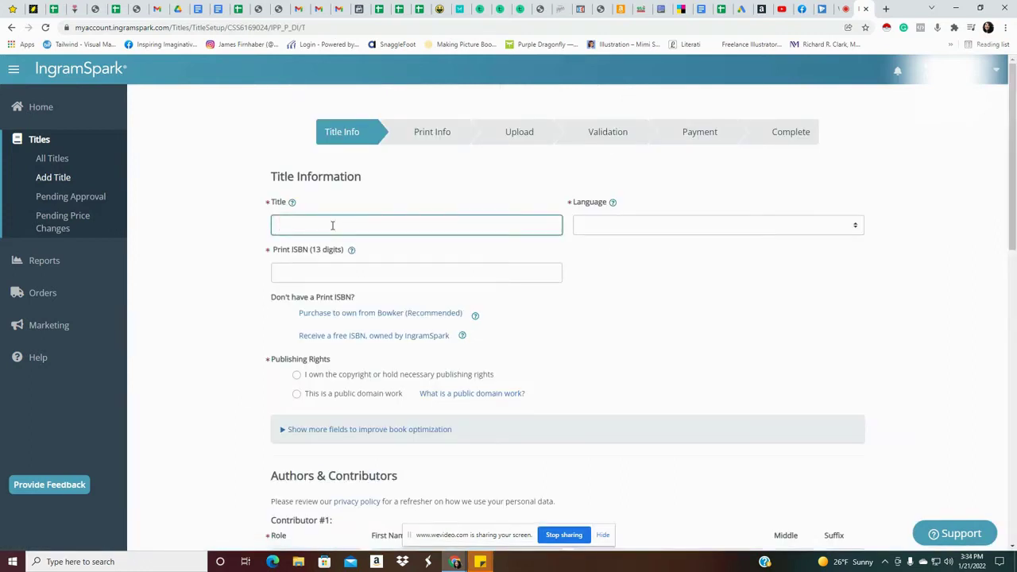
pyautogui.write('Taíno Tales: The Legend of Coquí')
pyautogui.click(621, 234)
pyautogui.click(623, 253)
pyautogui.click(646, 232)
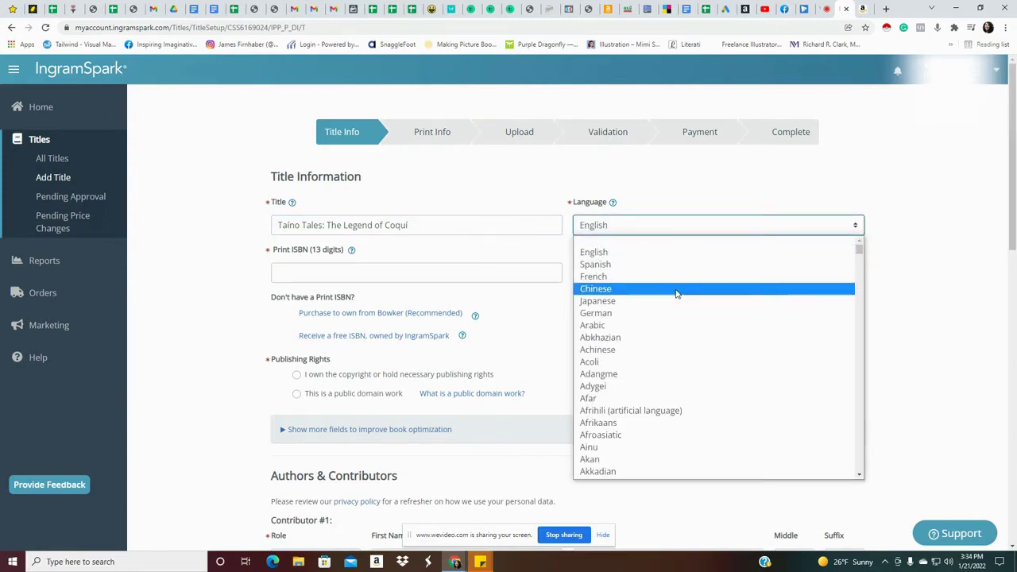
pyautogui.click(641, 227)
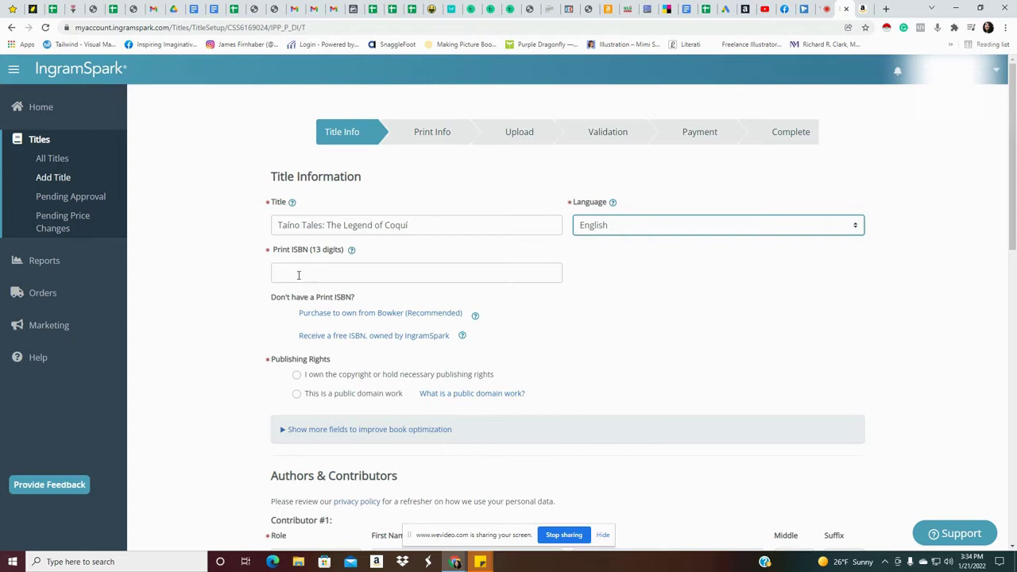
pyautogui.press('Tab')
pyautogui.hotkey('ctrl', 'v')
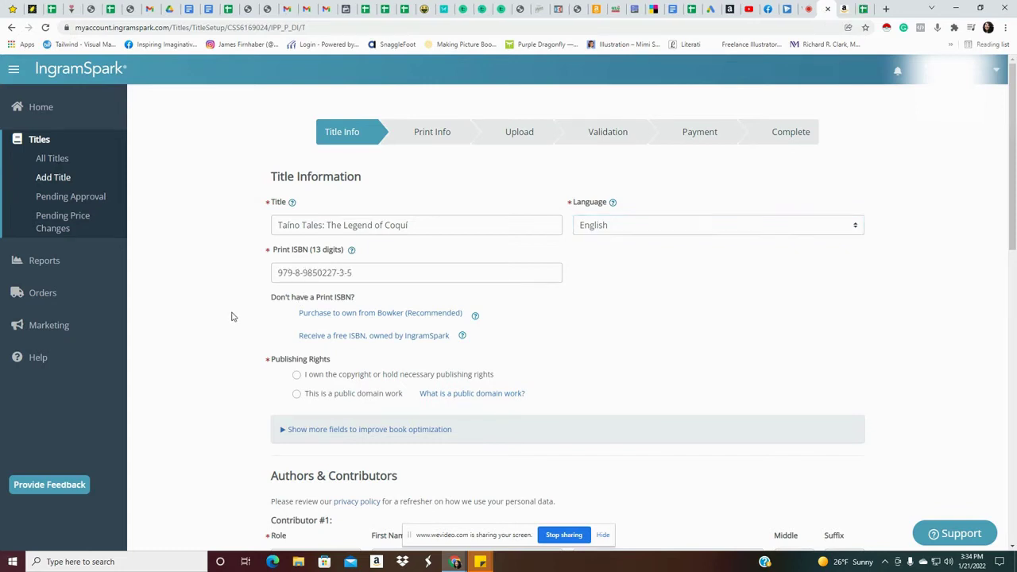
pyautogui.scroll(-1, 231, 317)
pyautogui.click(298, 324)
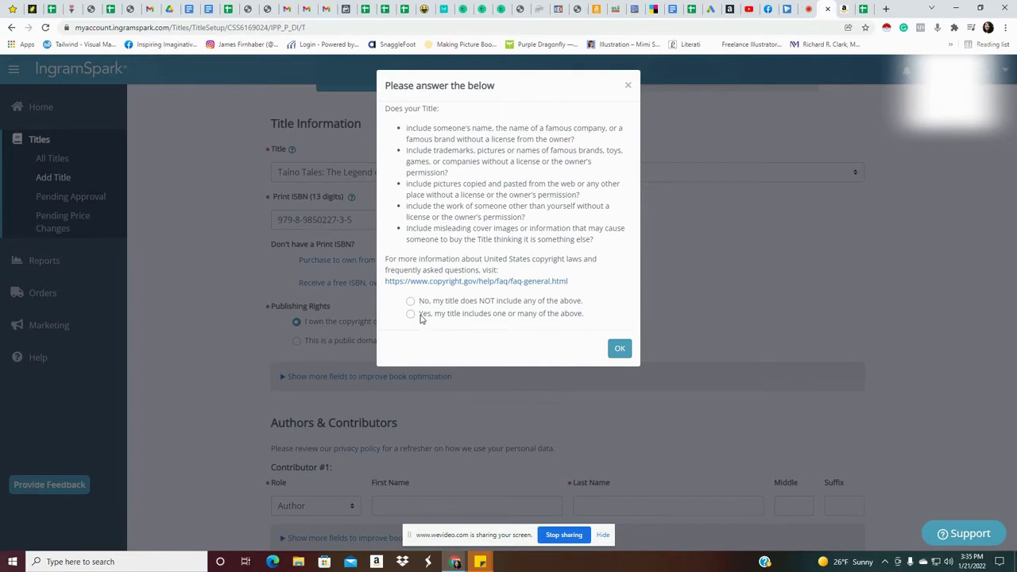
pyautogui.click(411, 302)
pyautogui.click(619, 349)
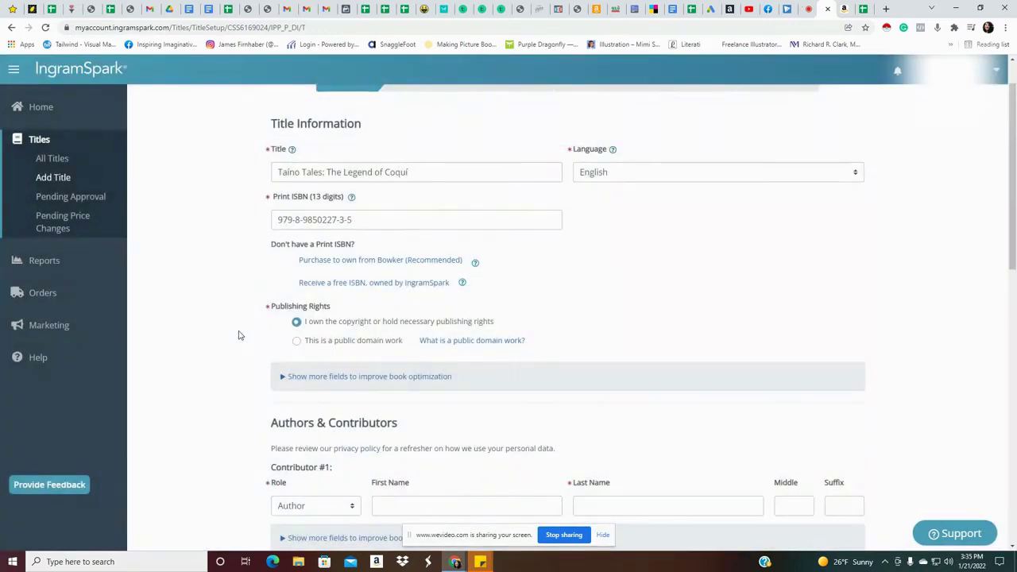
# - Fill in the author's first and last name for Contributor #1
pyautogui.scroll(-3, 239, 334)
pyautogui.click(427, 292)
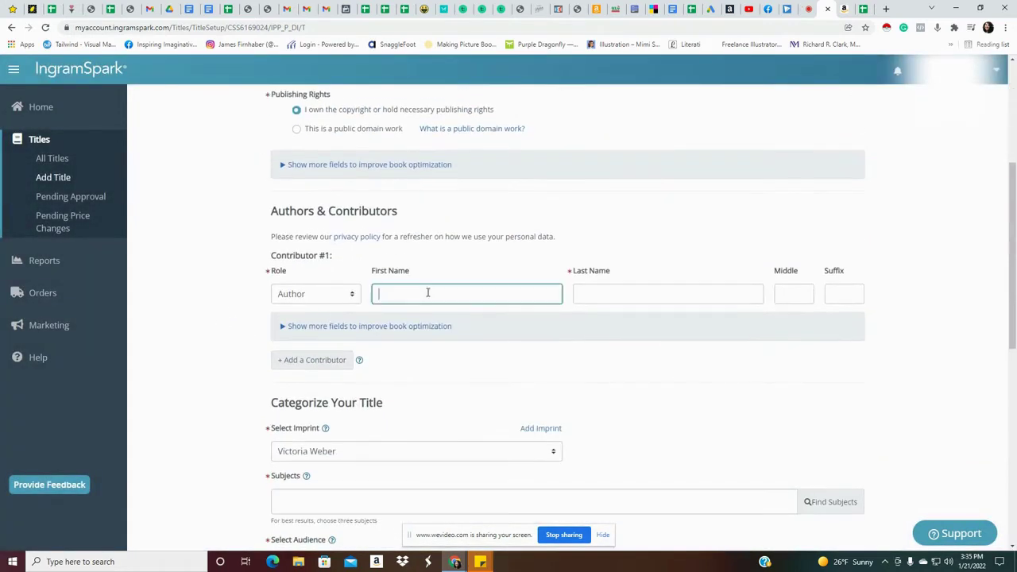
pyautogui.write('Vicky')
pyautogui.press('Tab')
pyautogui.write('We')
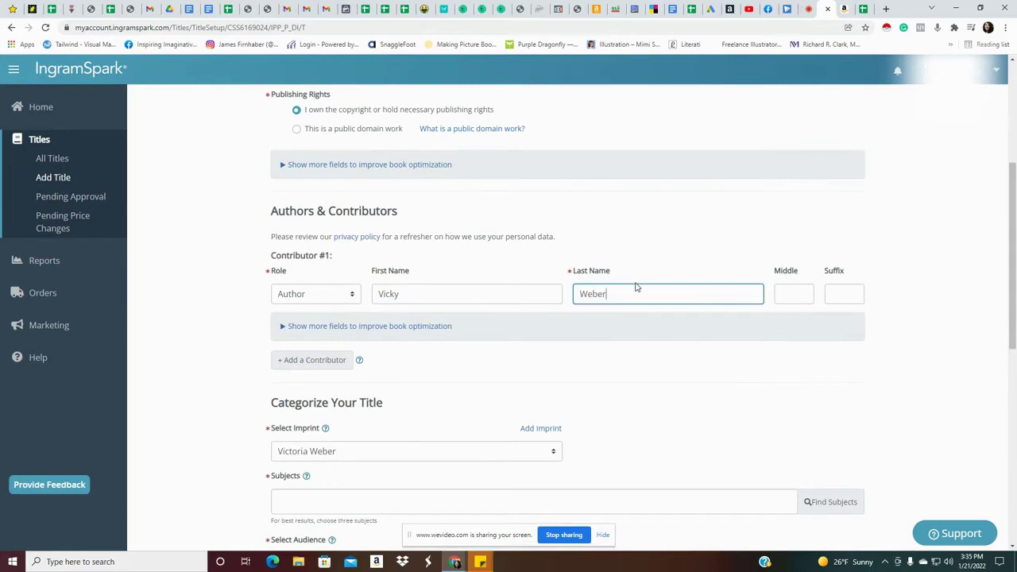
pyautogui.click(515, 298)
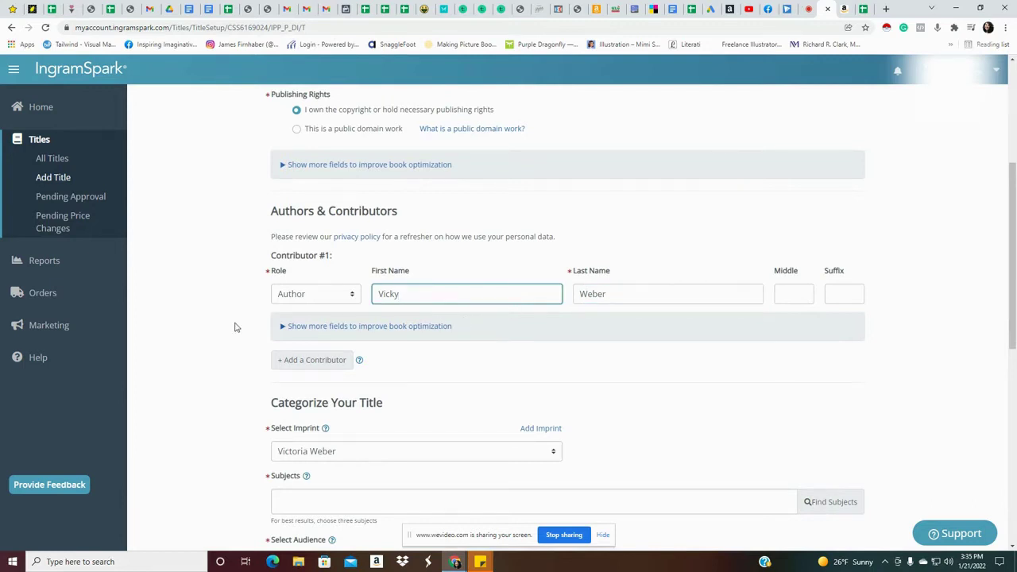
# - Add a second contributor with the Illustrator role and fill in the illustrator's first and last name
pyautogui.scroll(-2, 238, 318)
pyautogui.click(316, 258)
pyautogui.click(323, 289)
pyautogui.scroll(-6, 334, 366)
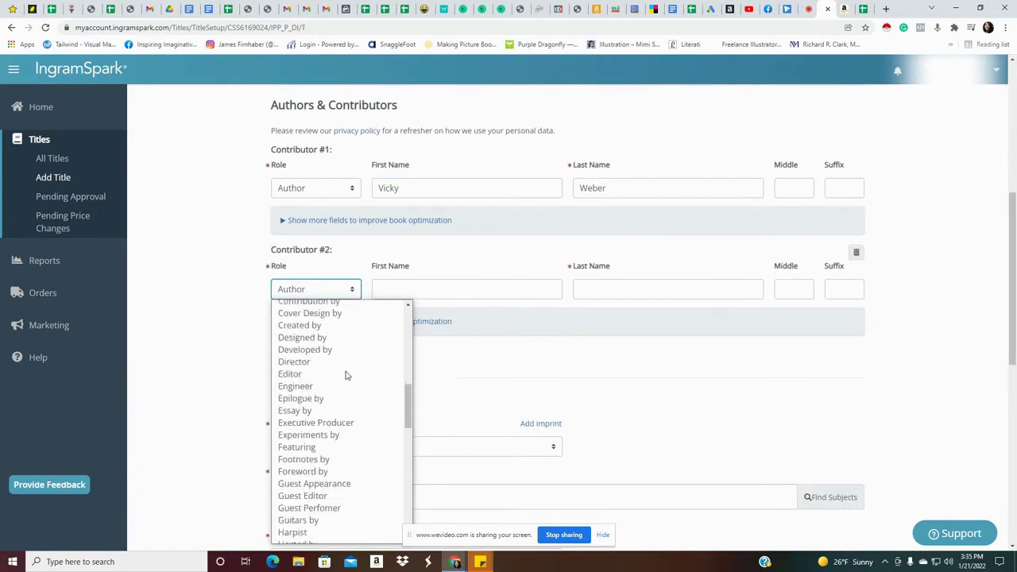
pyautogui.click(334, 445)
pyautogui.click(461, 281)
pyautogui.write('Olha')
pyautogui.press('Tab')
pyautogui.write('M')
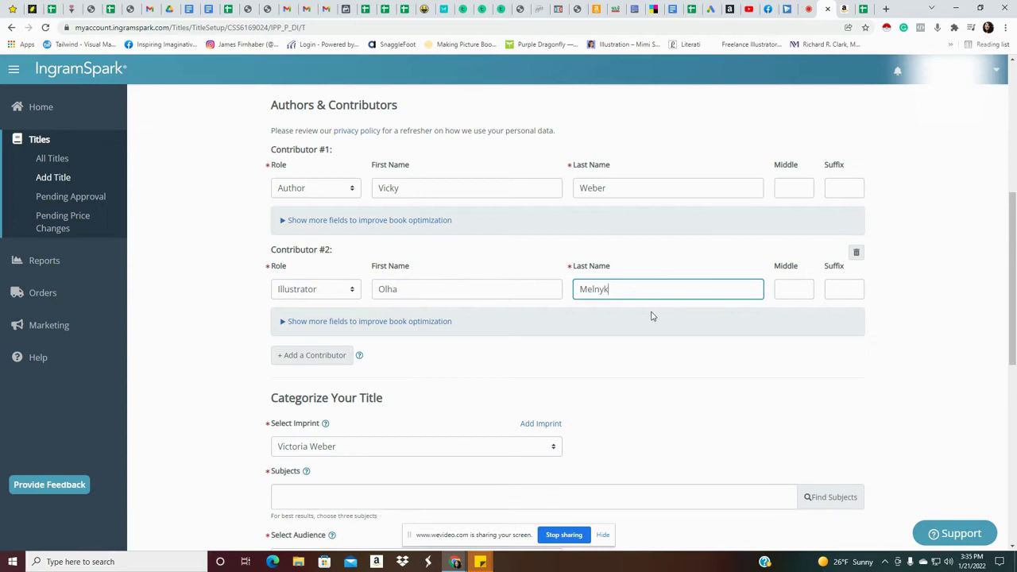
pyautogui.click(218, 334)
# - Set the title's imprint to Trunk Up Books
pyautogui.scroll(-1, 218, 334)
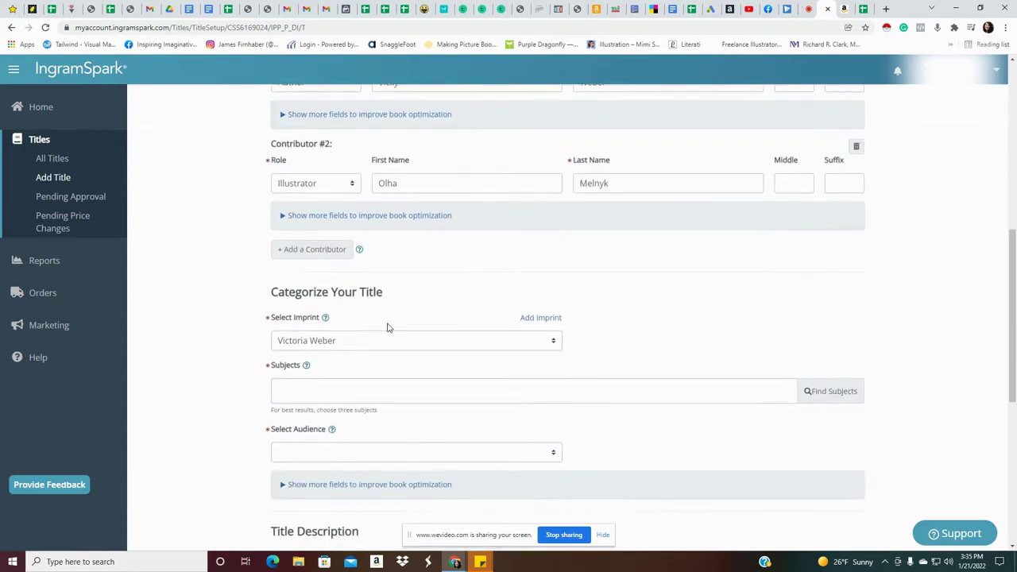
pyautogui.click(540, 346)
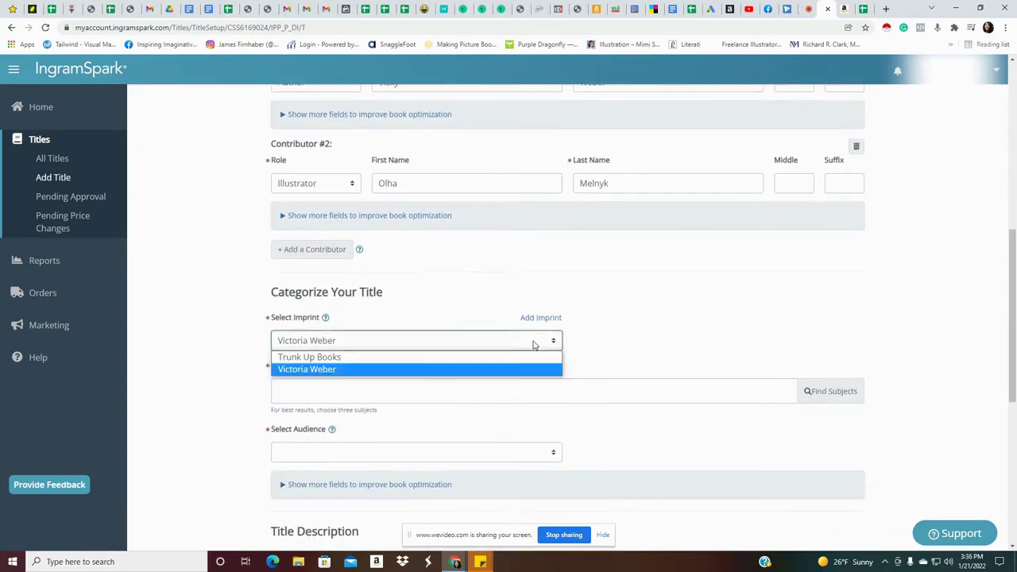
pyautogui.click(449, 359)
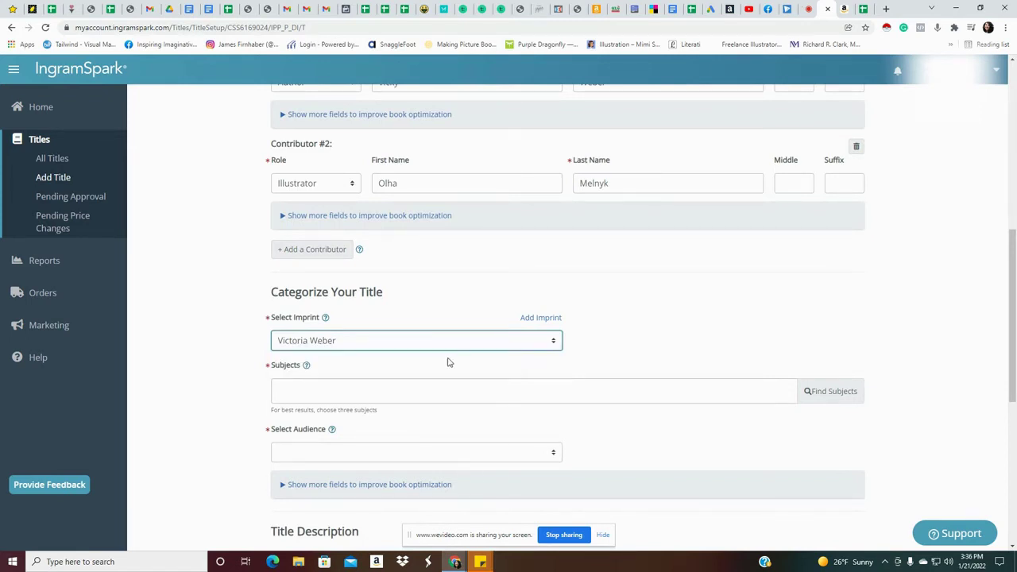
pyautogui.click(315, 341)
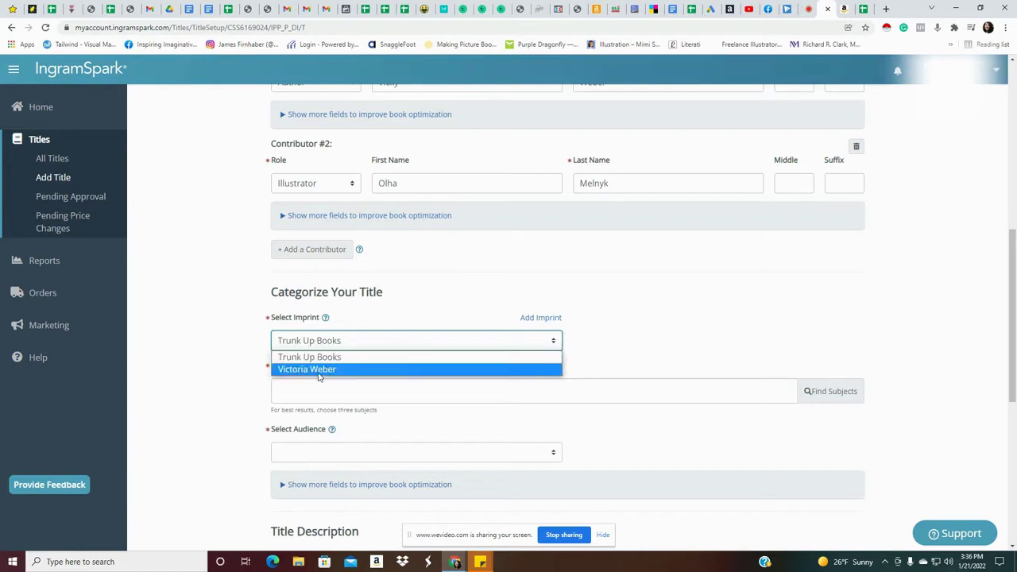
pyautogui.click(577, 327)
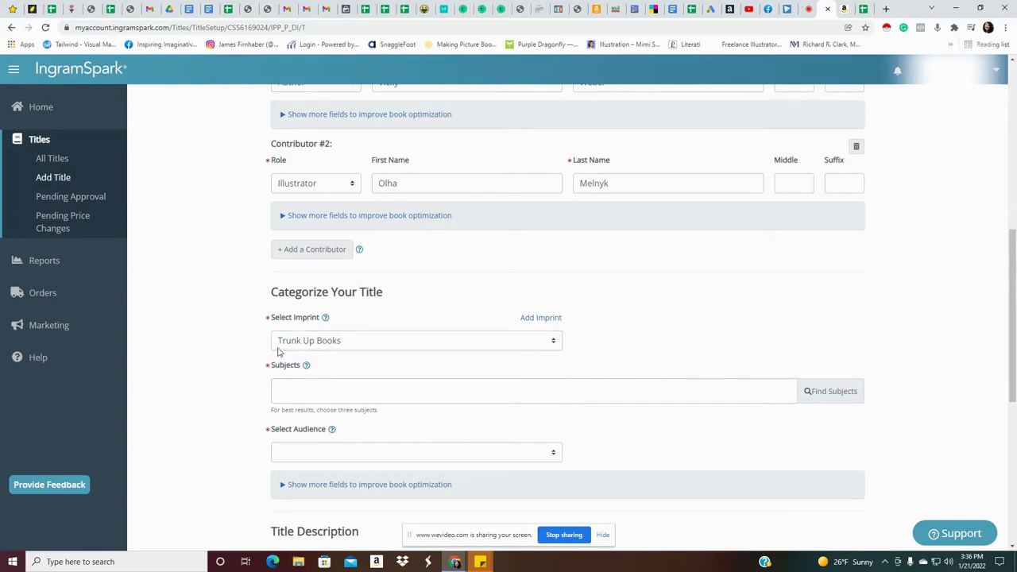
# - Find and select the Juvenile Fiction subject Legends, Myths, Fables / Caribbean & Latin America for the title
pyautogui.scroll(-1, 254, 354)
pyautogui.click(819, 337)
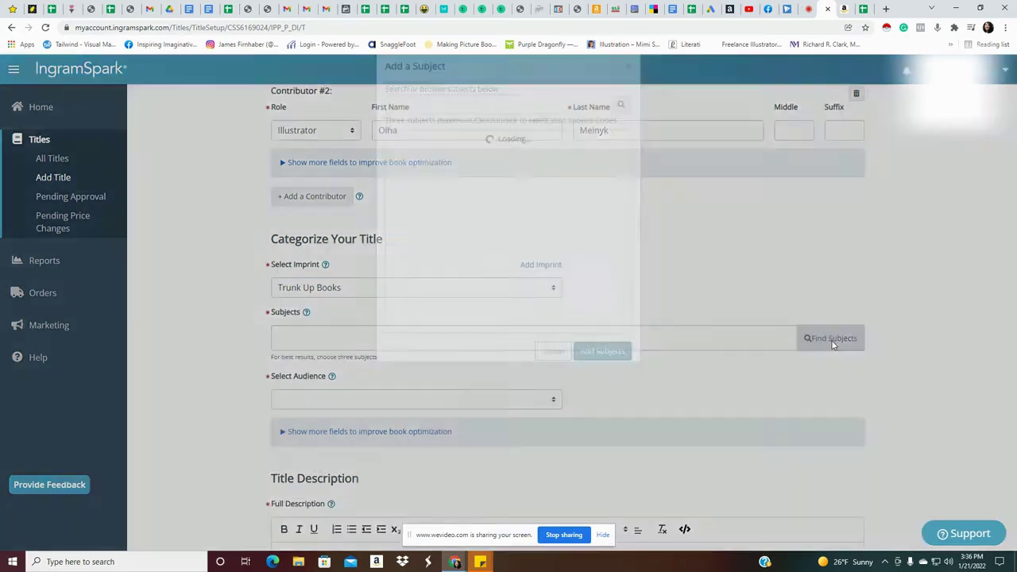
pyautogui.scroll(-2, 481, 254)
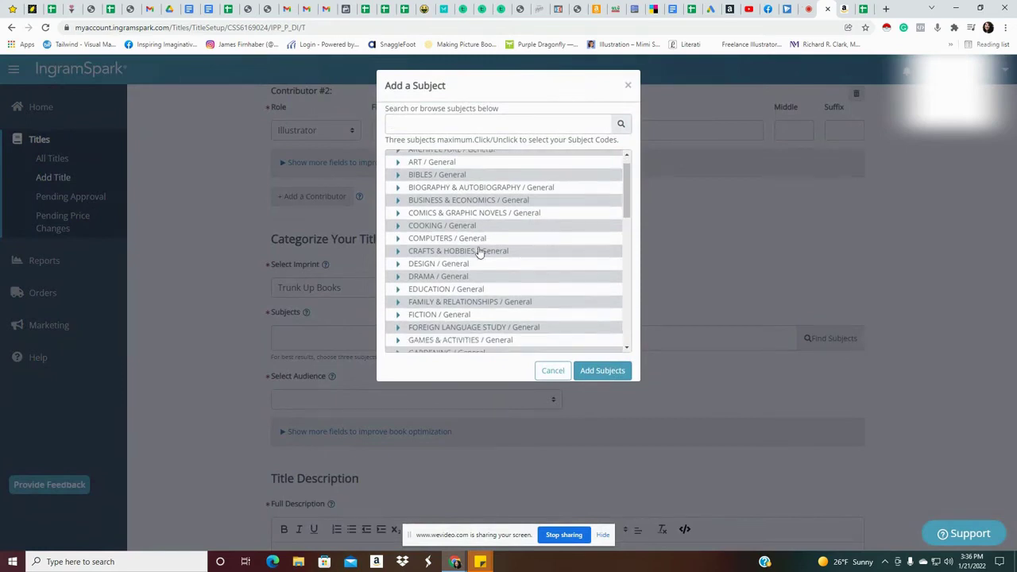
pyautogui.scroll(-2, 484, 262)
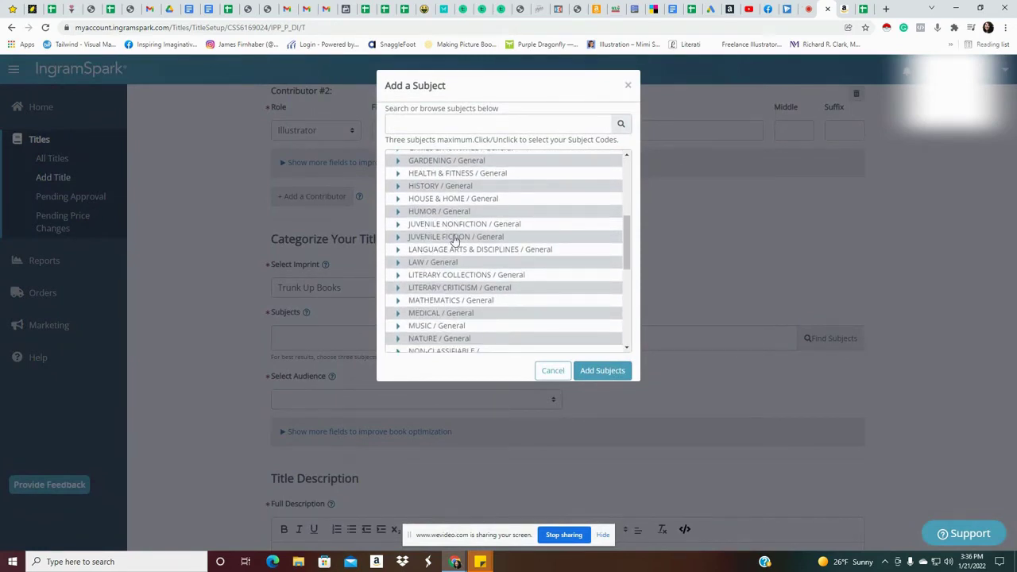
pyautogui.click(398, 238)
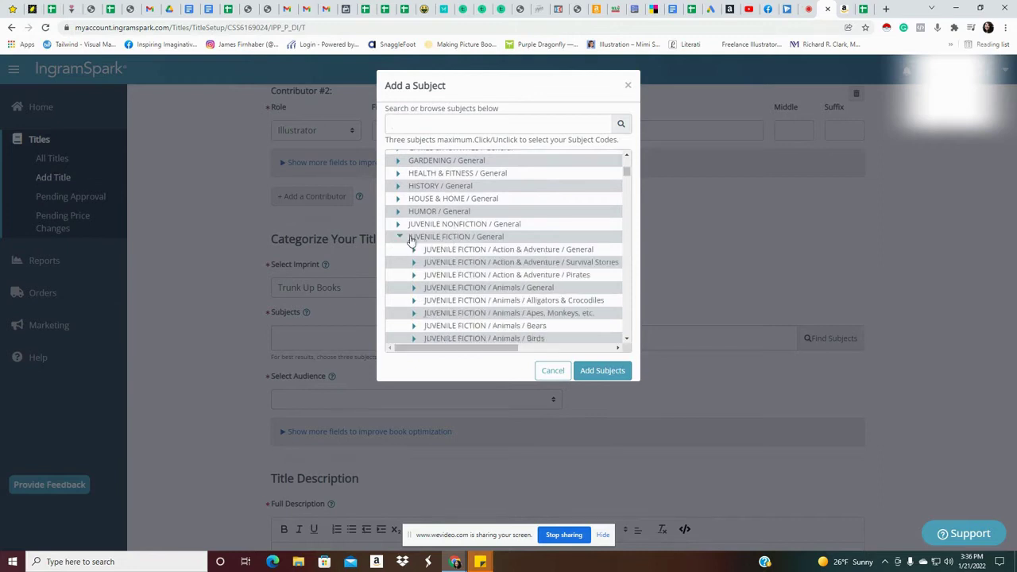
pyautogui.scroll(-1, 477, 237)
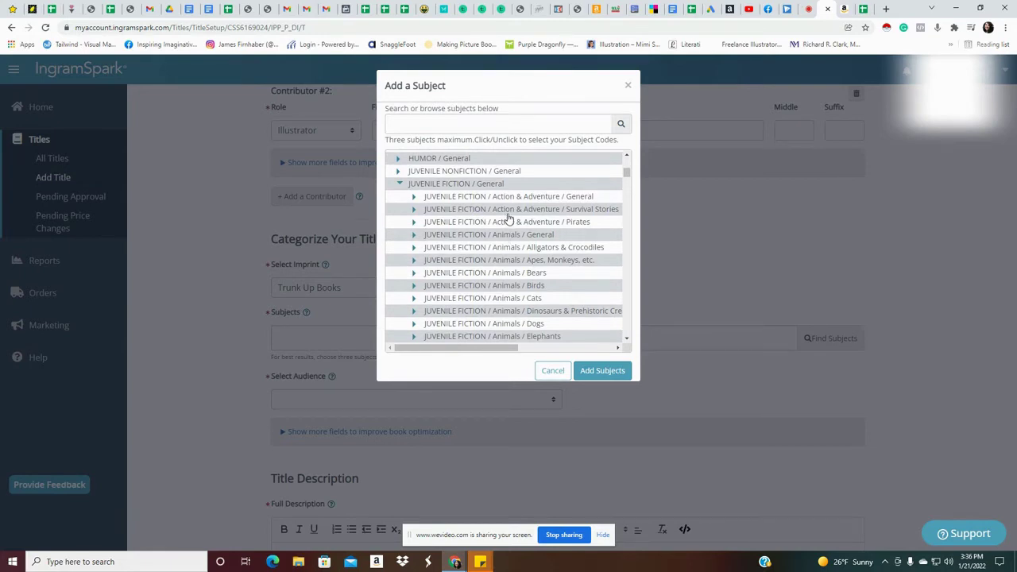
pyautogui.scroll(-4, 509, 219)
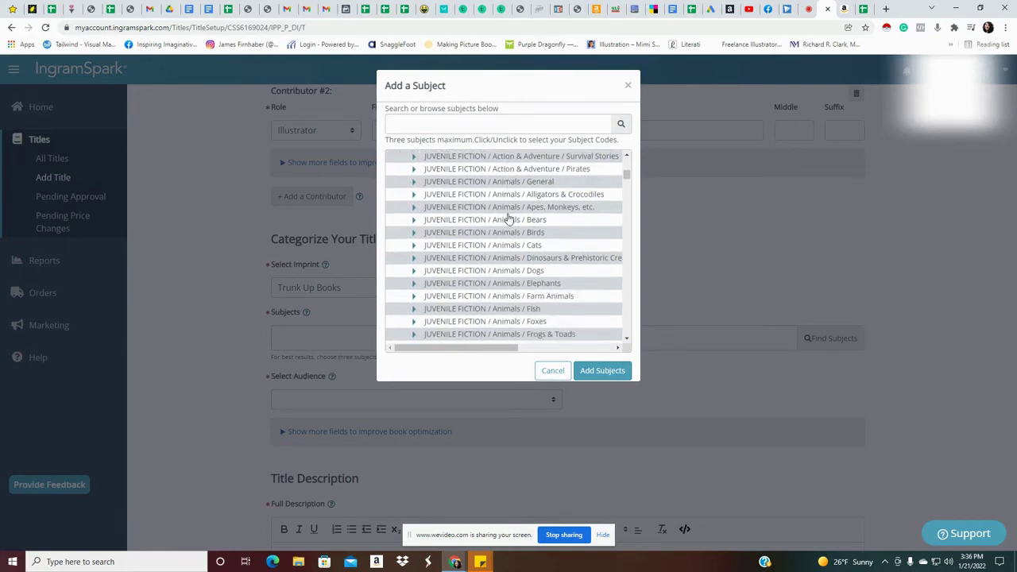
pyautogui.scroll(-1, 503, 217)
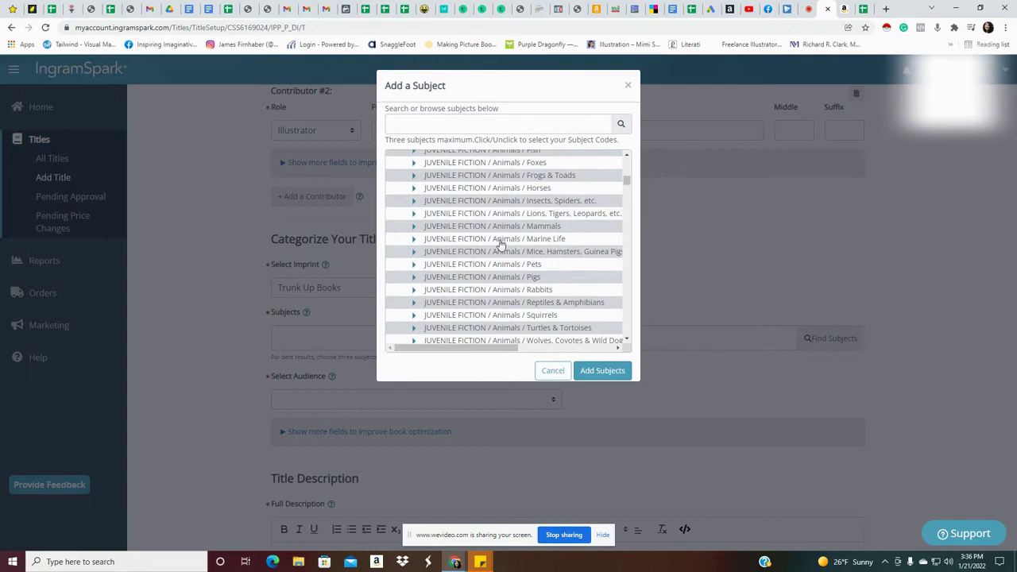
pyautogui.scroll(-2, 494, 228)
pyautogui.scroll(-6, 497, 230)
pyautogui.scroll(-5, 503, 229)
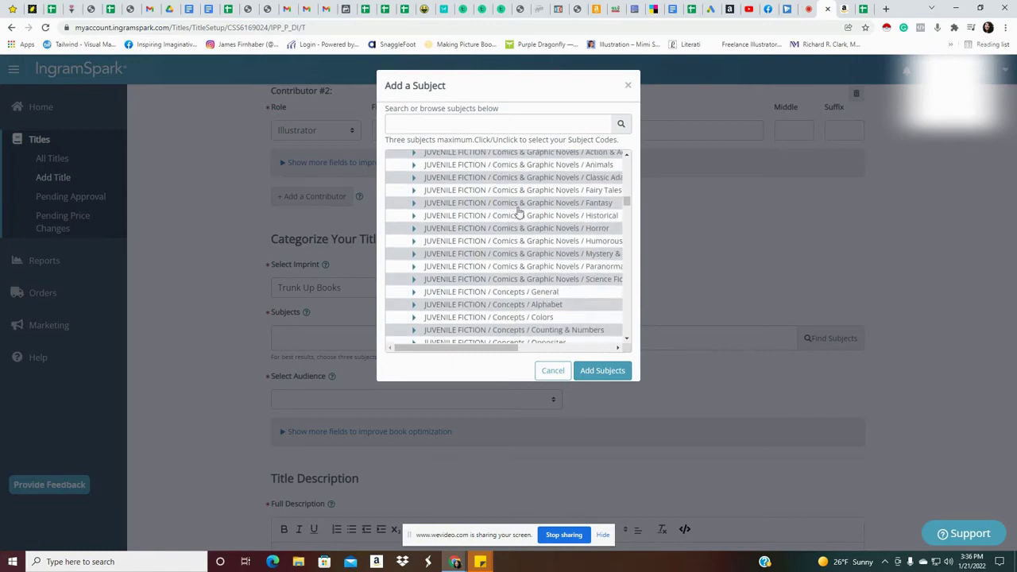
pyautogui.scroll(-1, 541, 253)
pyautogui.scroll(-2, 543, 246)
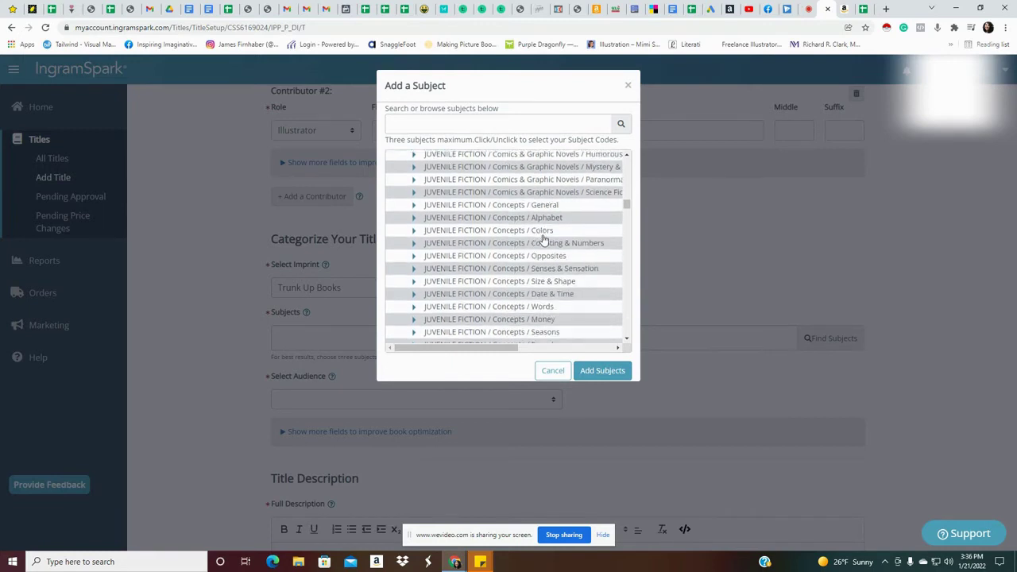
pyautogui.scroll(-4, 504, 228)
pyautogui.scroll(-2, 504, 228)
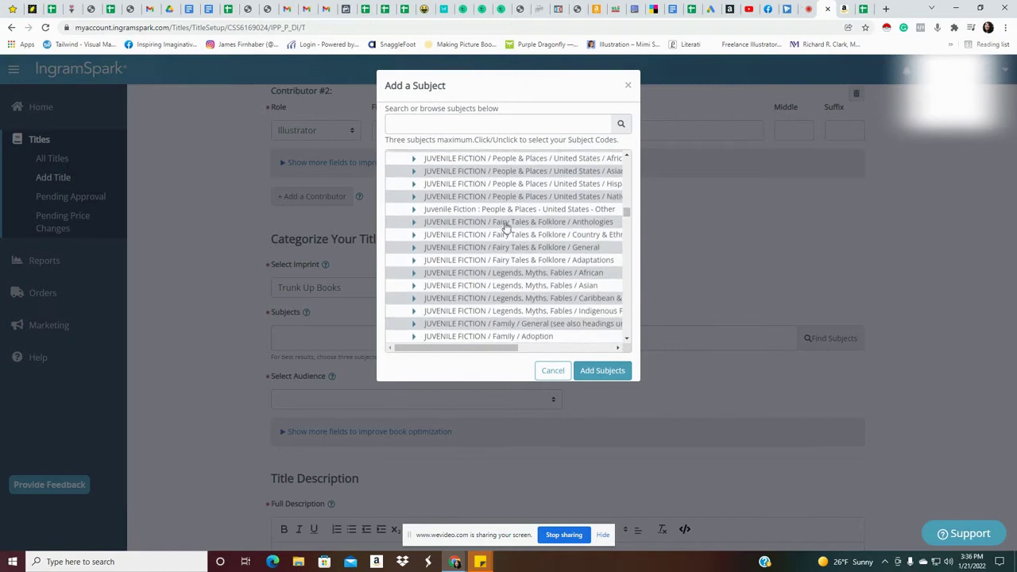
pyautogui.moveTo(506, 352); pyautogui.dragTo(532, 352)
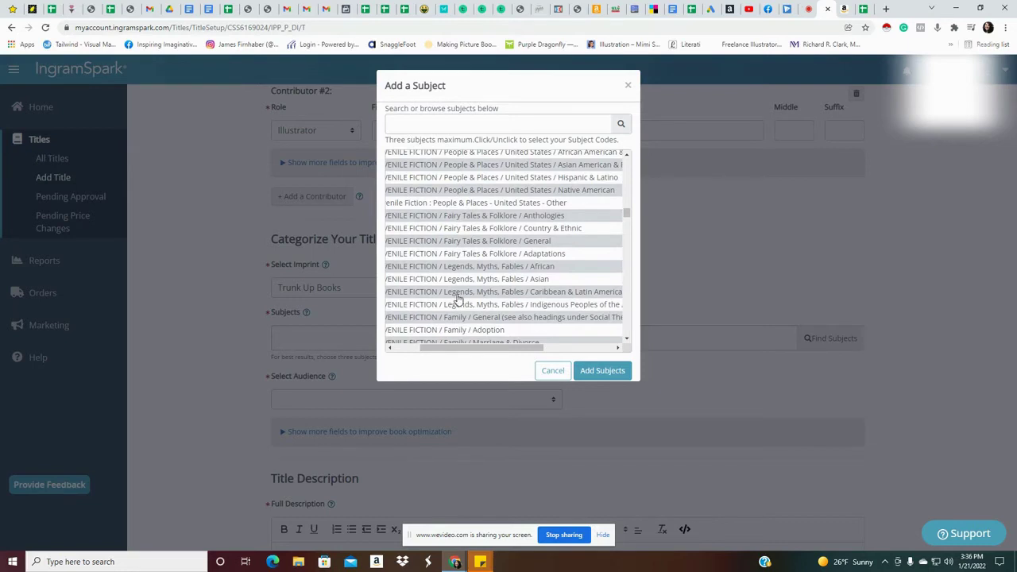
pyautogui.moveTo(447, 351); pyautogui.dragTo(434, 351)
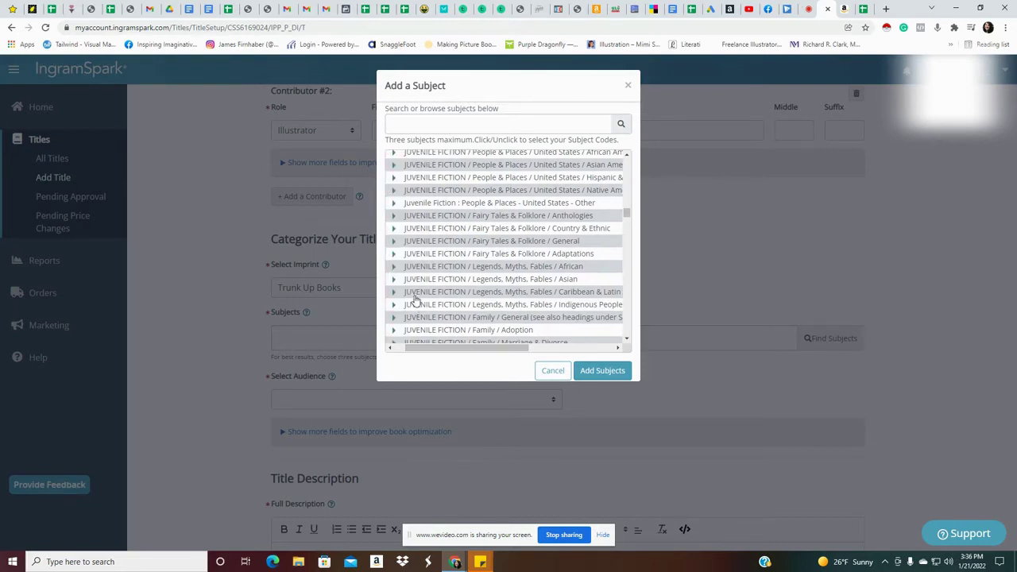
pyautogui.click(527, 293)
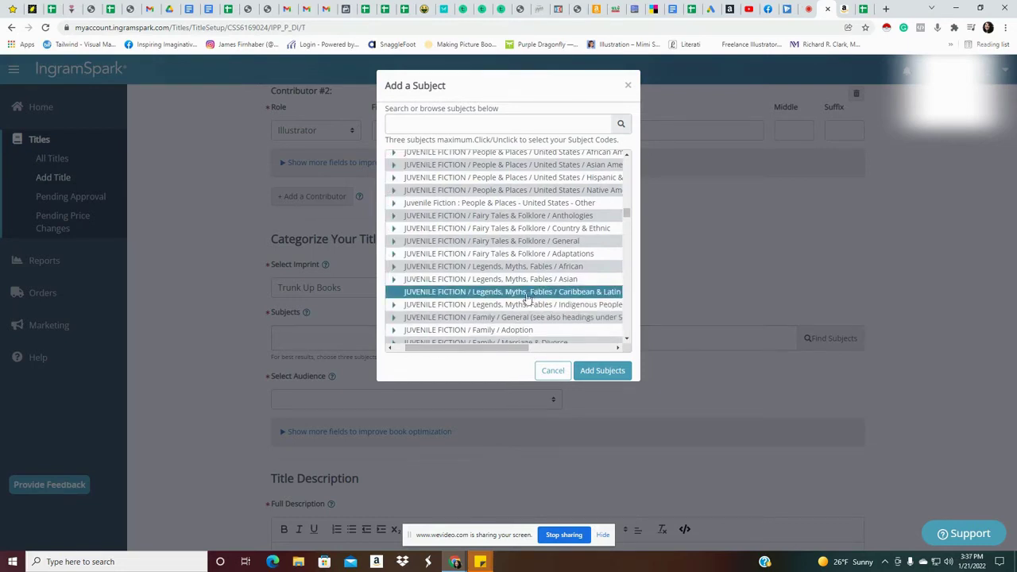
# - Select the Juvenile Fiction subject Legends, Myths, Fables / Indigenous Peoples of the Americas as well, and add the chosen subjects to the title
pyautogui.moveTo(522, 352); pyautogui.dragTo(575, 350)
pyautogui.click(506, 307)
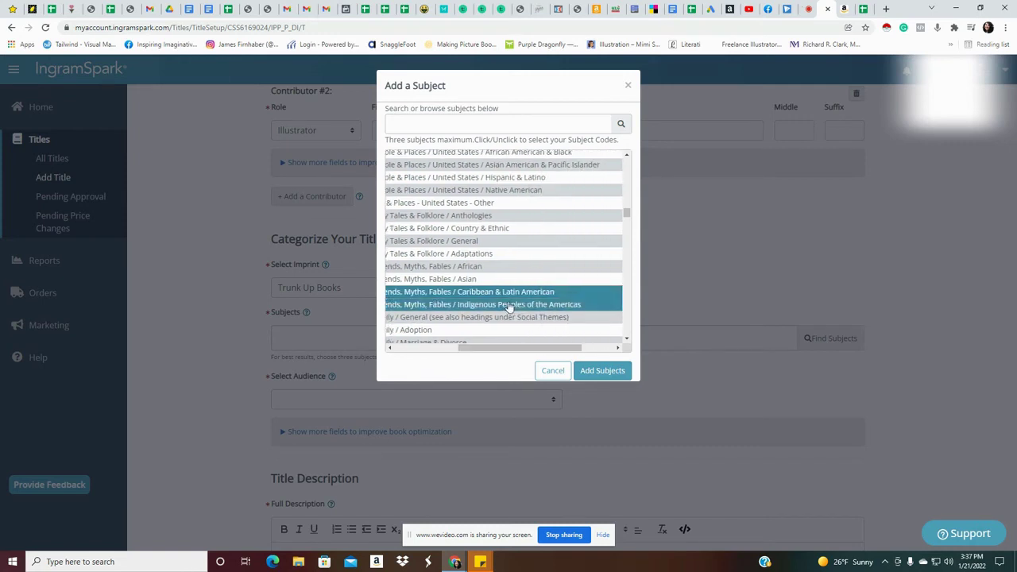
pyautogui.click(587, 370)
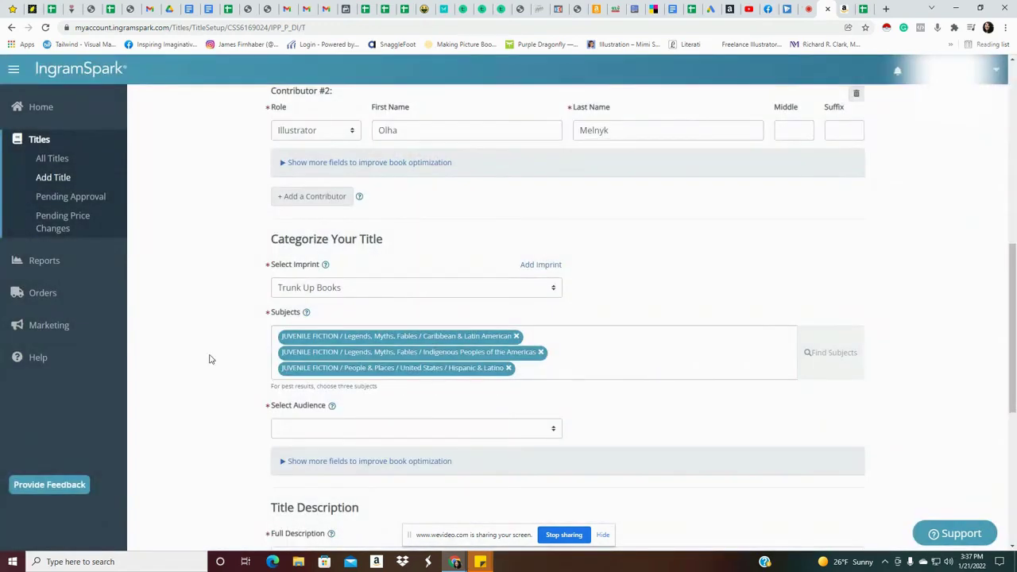
# - Set the audience to Juvenile (Child 0-12) with an age range of 3 to 8
pyautogui.scroll(-1, 212, 360)
pyautogui.click(326, 379)
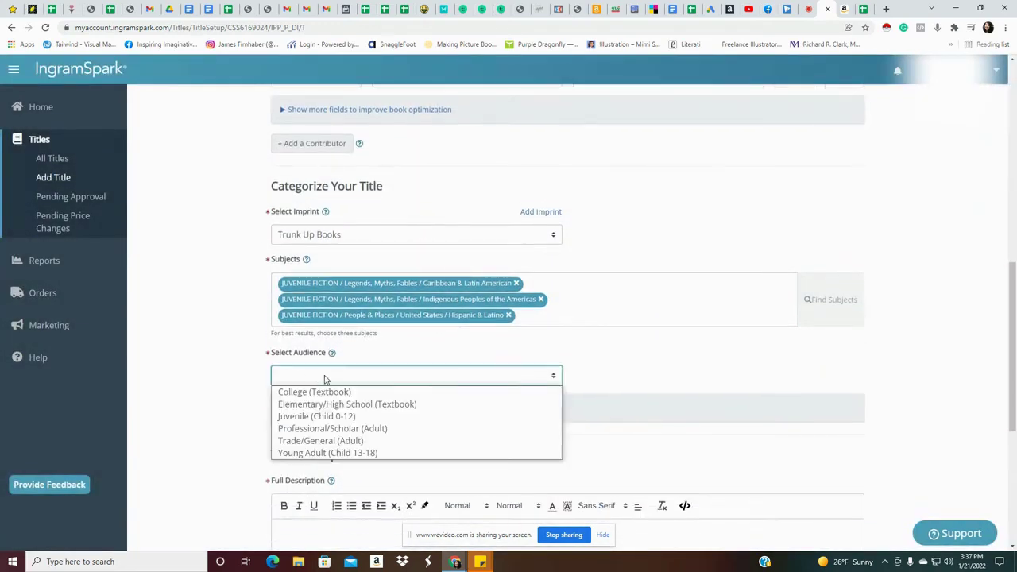
pyautogui.click(343, 419)
pyautogui.click(584, 380)
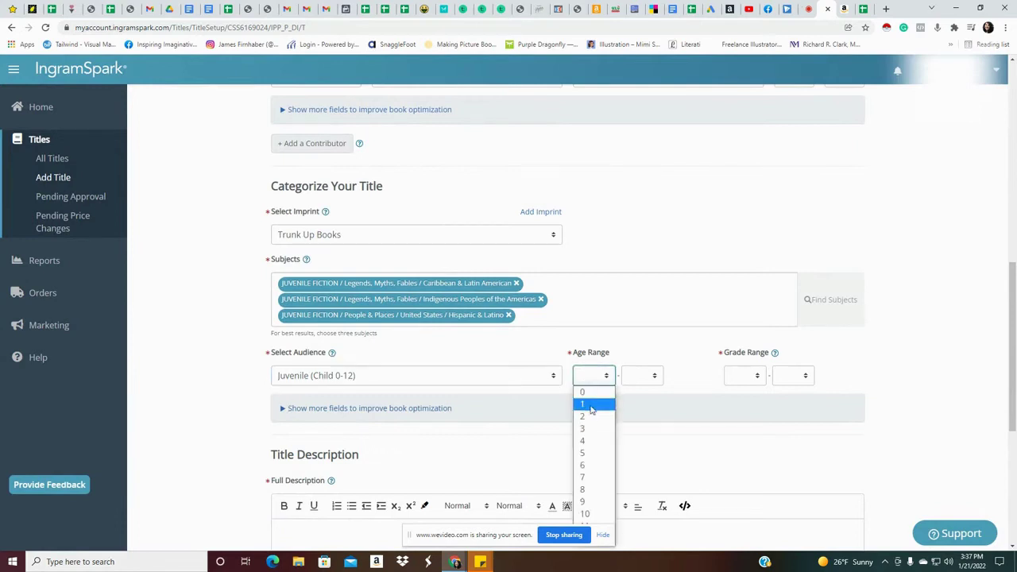
pyautogui.click(592, 446)
pyautogui.click(636, 382)
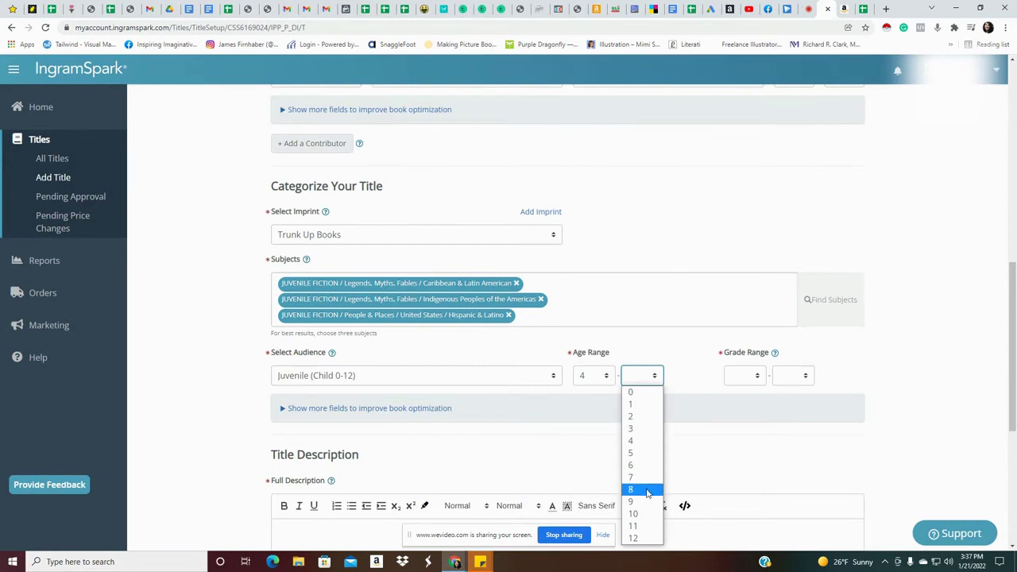
pyautogui.click(593, 375)
pyautogui.click(592, 428)
pyautogui.click(650, 380)
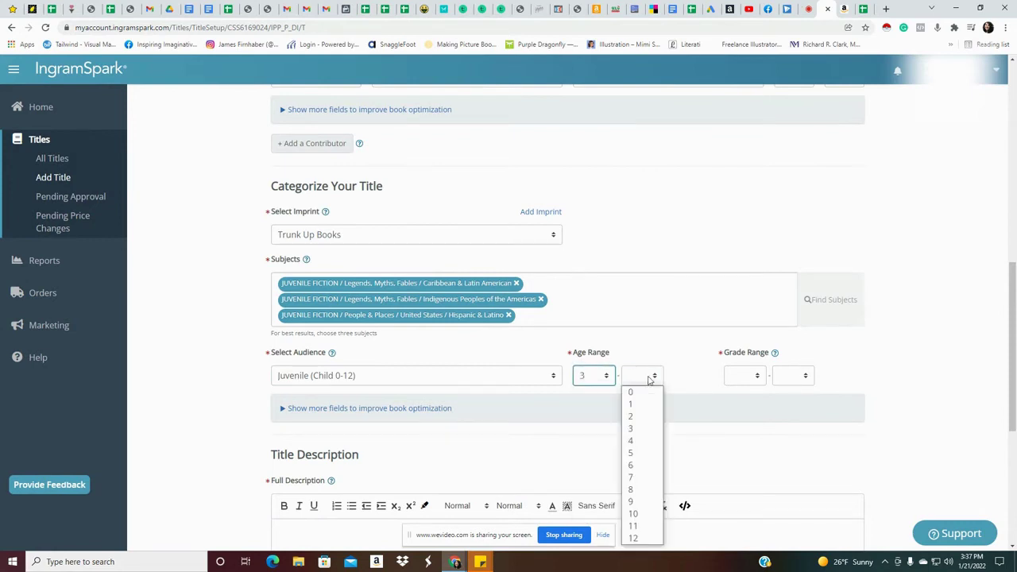
pyautogui.click(636, 489)
# - Set the grade range to K through 3 and change the lower limit of the age range to 4
pyautogui.click(743, 379)
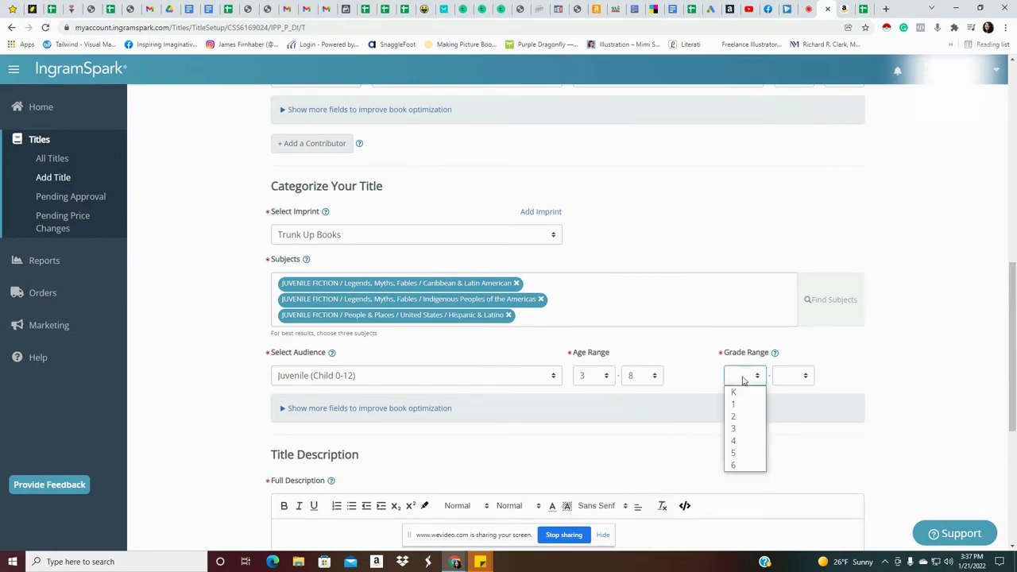
pyautogui.click(733, 392)
pyautogui.click(798, 377)
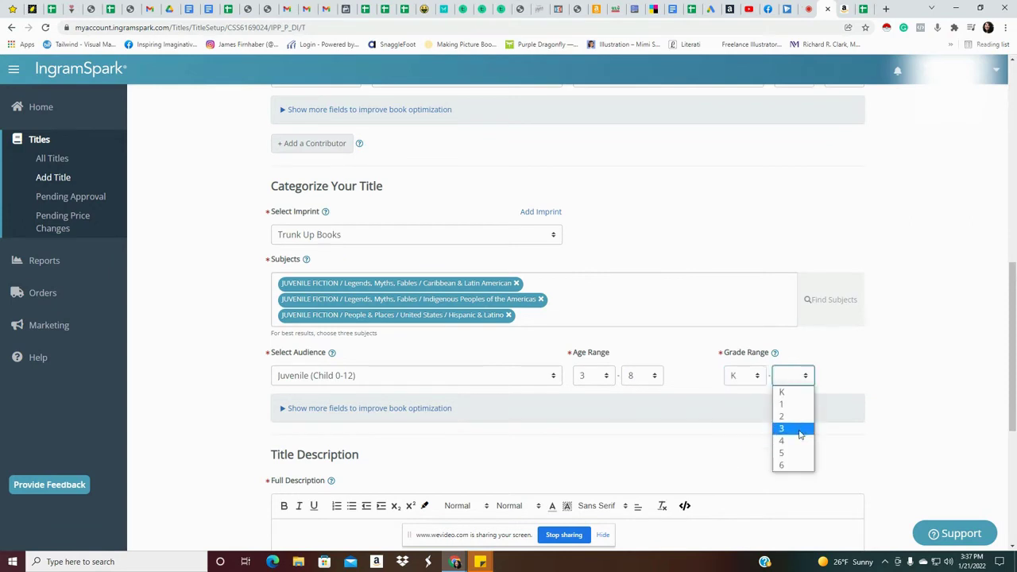
pyautogui.click(799, 434)
pyautogui.click(594, 377)
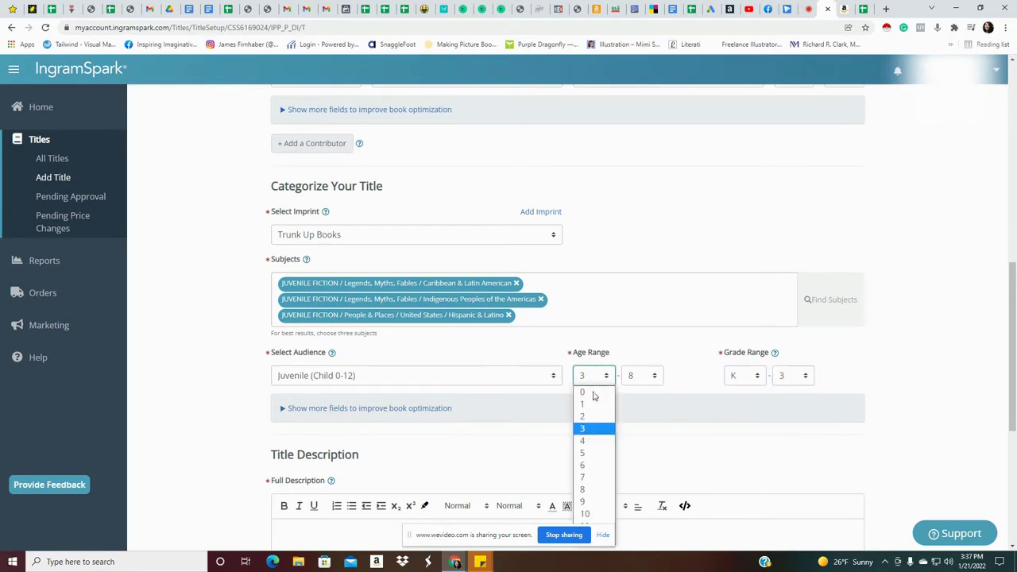
pyautogui.click(592, 440)
# - Fill in the full description with the blurb starting "It's been said..." and put a blank line after that opening line
pyautogui.scroll(-3, 230, 358)
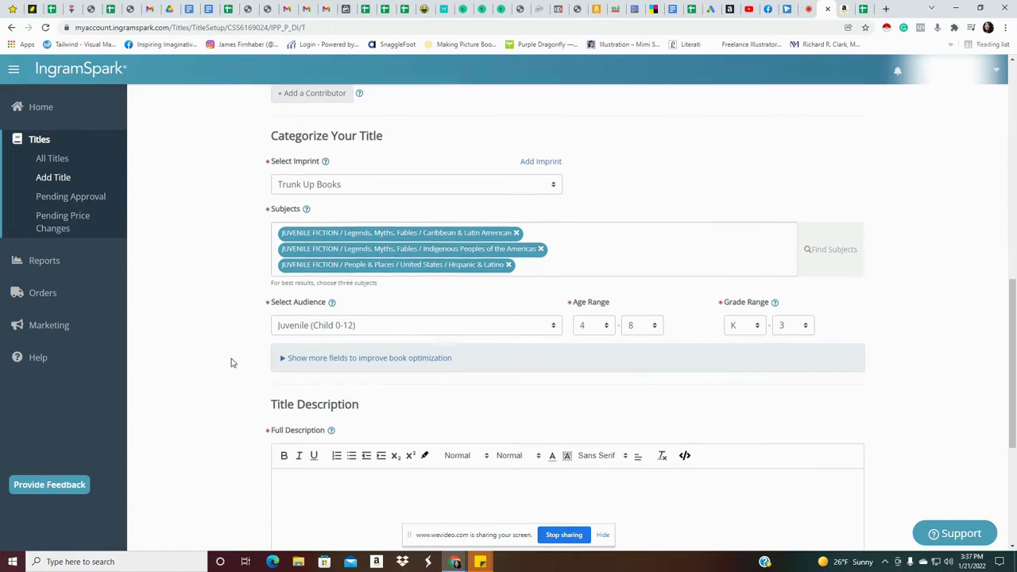
pyautogui.click(369, 347)
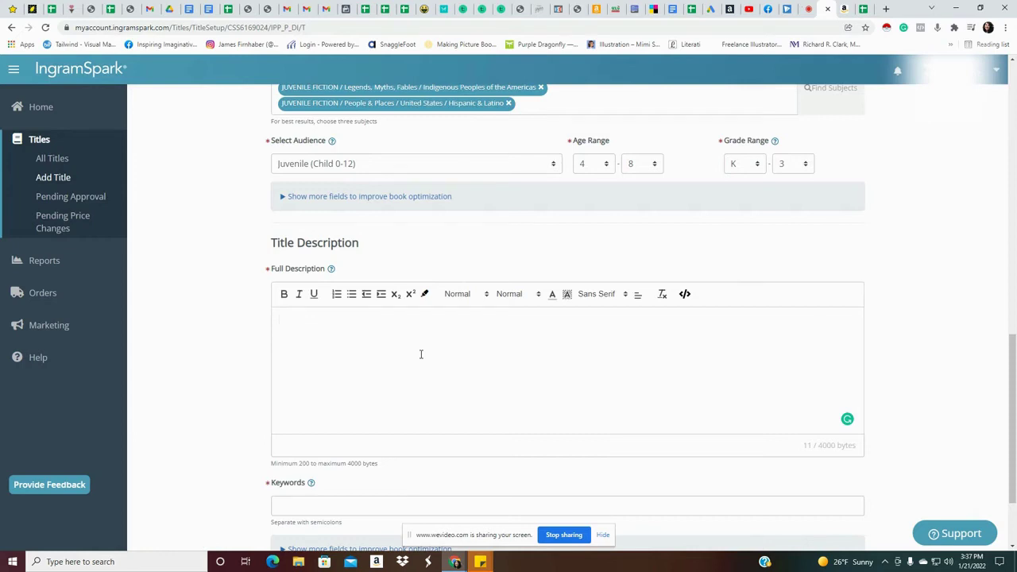
pyautogui.write("It's been said... The son of a Taíno chief would fish late at night and while he did, he'd sing a special song to Caguana, the spirit of love. The goddess grew fond of him and his daily visits brought her great joy...but everything changed when Juracán, an evil spirit, grew jealous of the pair. And so begins the Taíno legend of how the coquí frog came to be.")
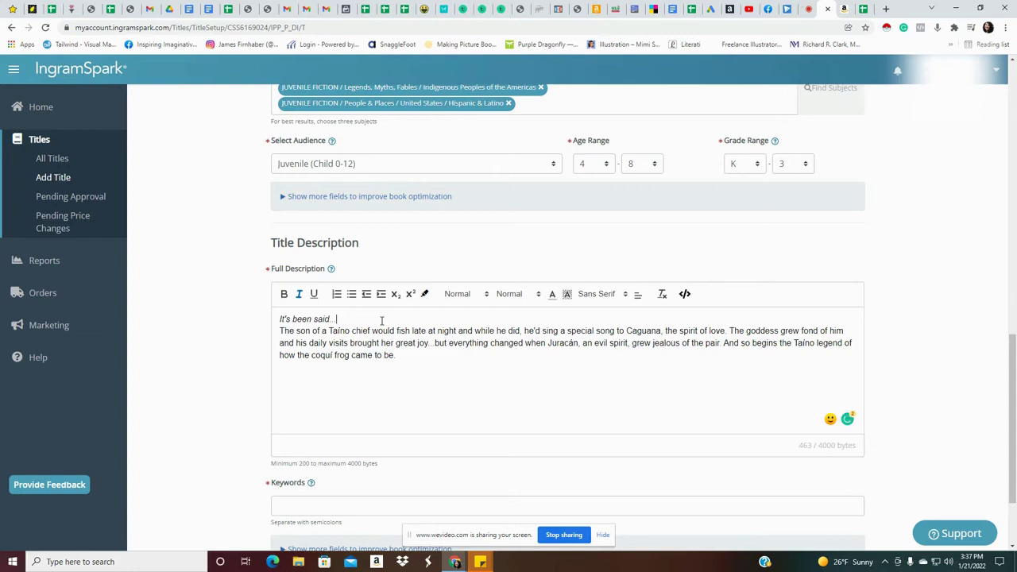
pyautogui.press('Return')
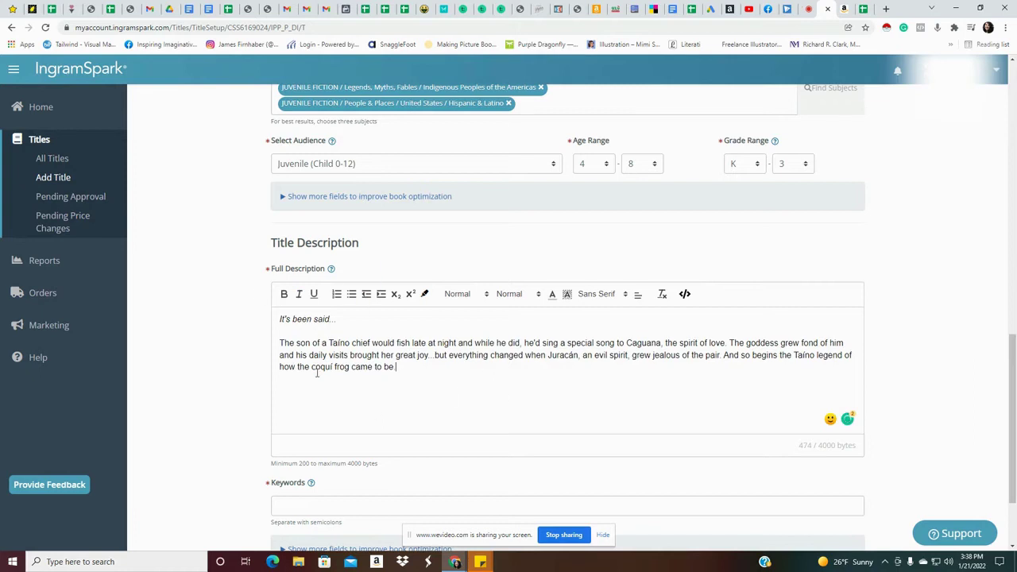
# - Enter the keywords "taino books for kids; legend of coqui" and continue to the print information
pyautogui.scroll(-1, 919, 342)
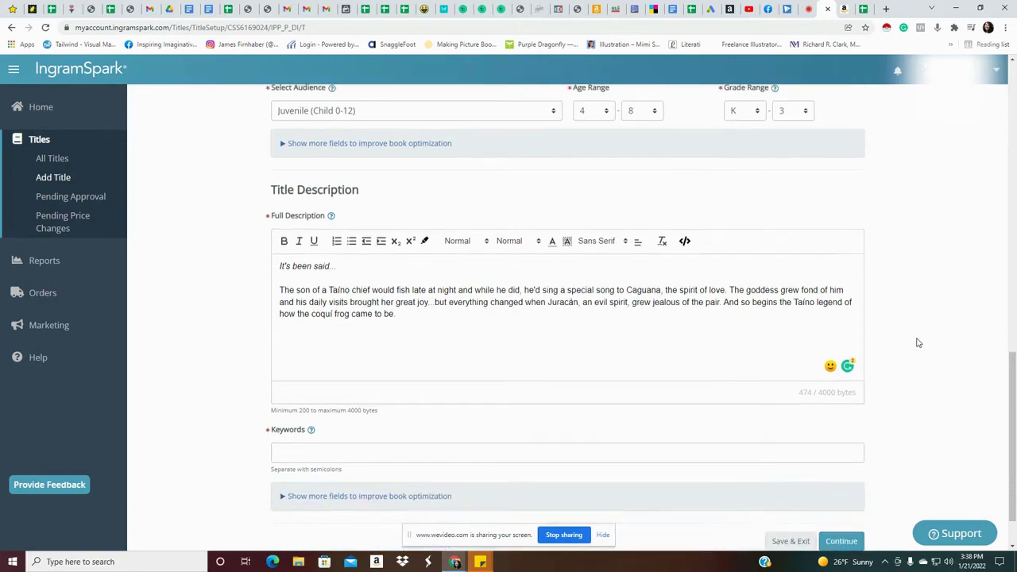
pyautogui.scroll(-1, 902, 339)
pyautogui.click(328, 394)
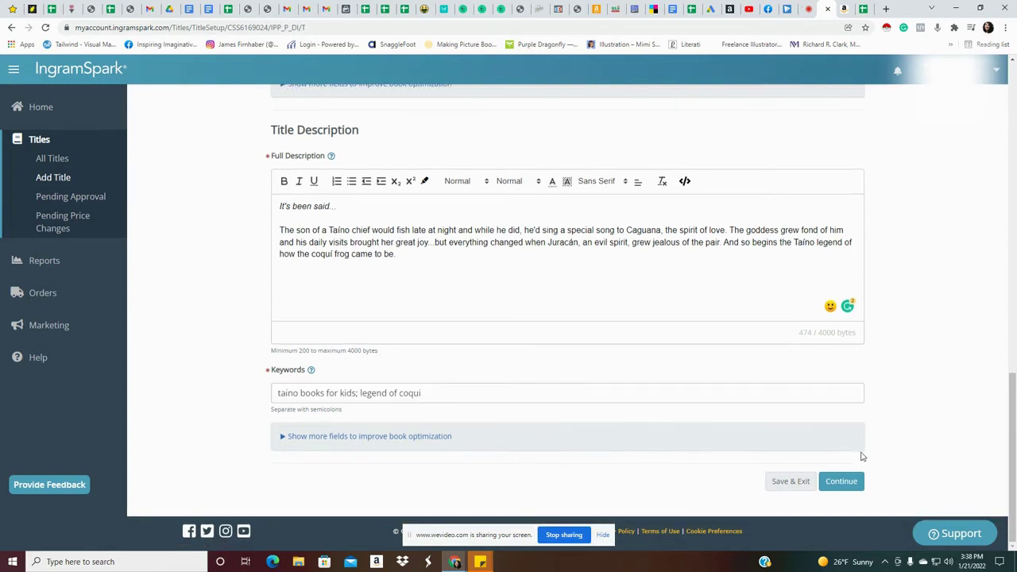
pyautogui.click(855, 484)
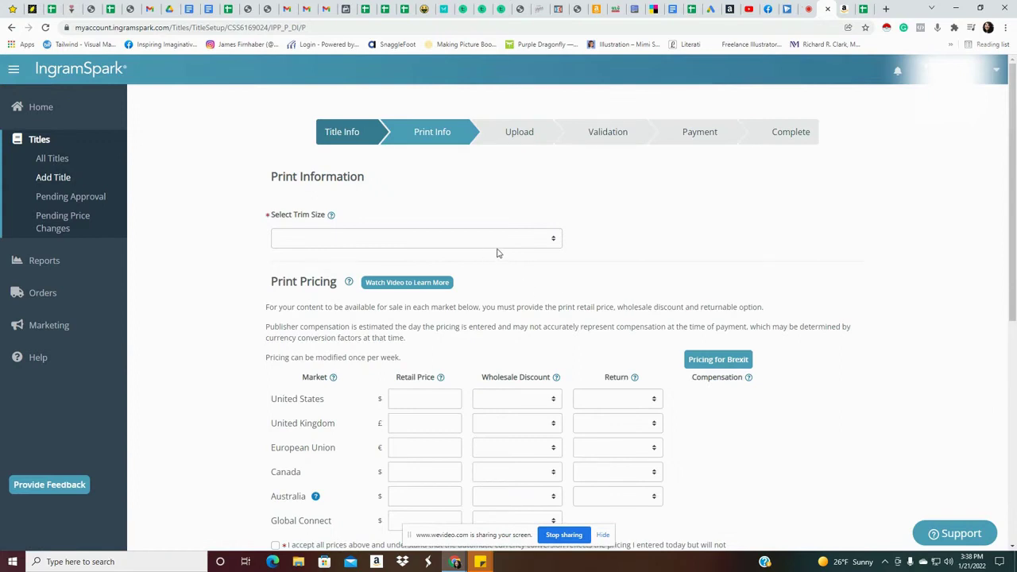
# - Set the trim size to 8.500" x 8.500" and choose a color interior in Premium Color on 70lb white paper
pyautogui.click(487, 237)
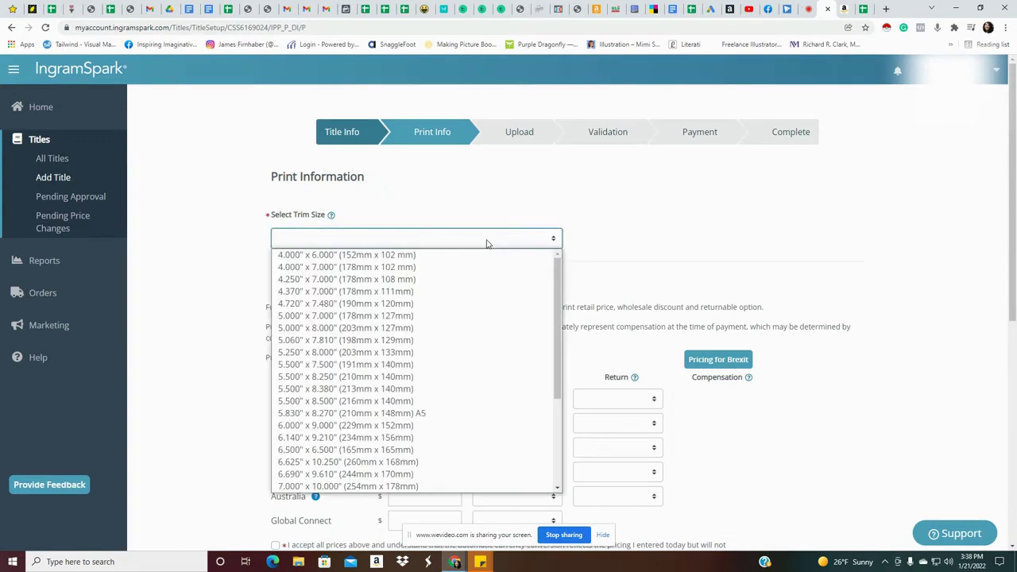
pyautogui.scroll(-3, 495, 288)
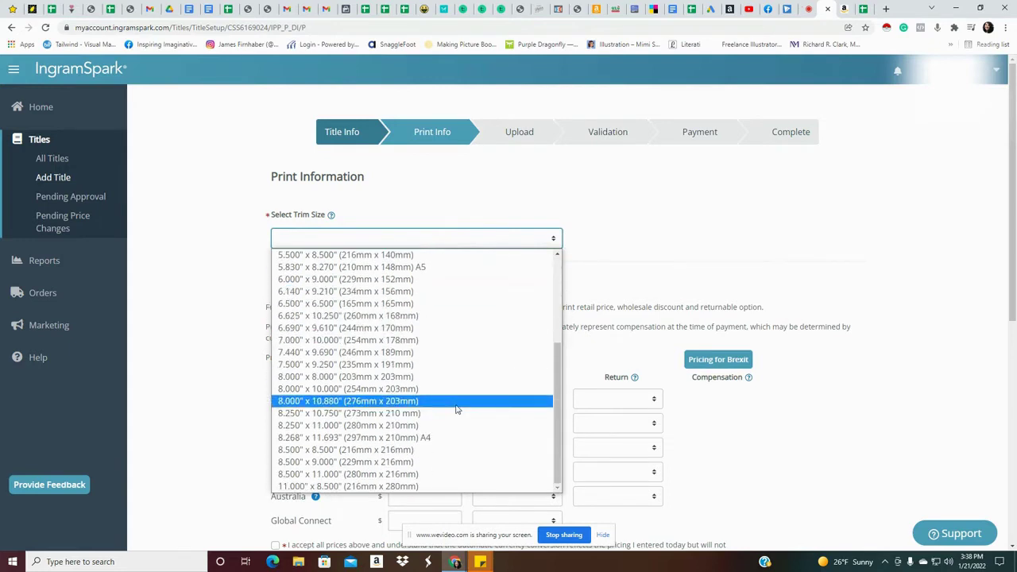
pyautogui.click(438, 450)
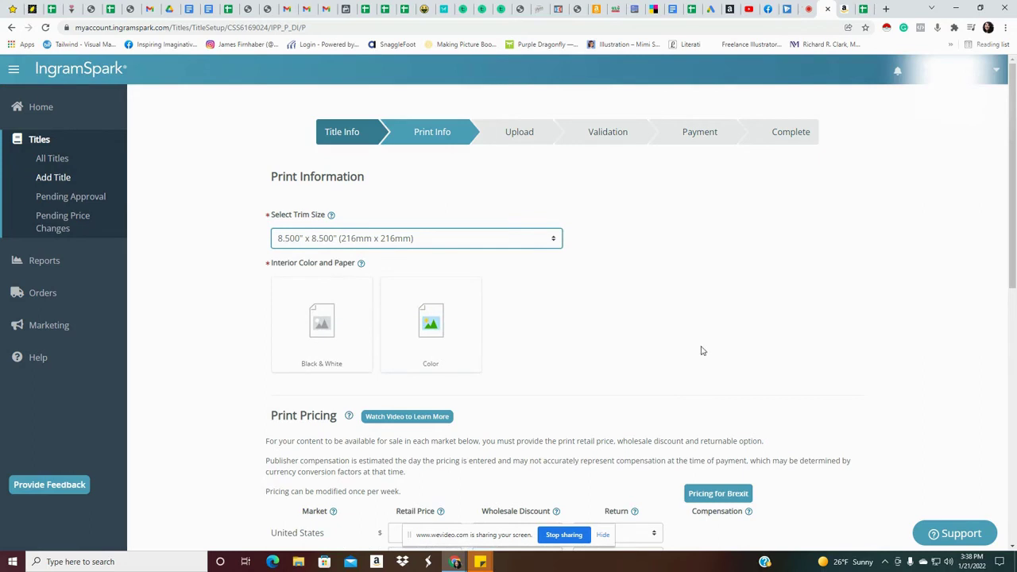
pyautogui.click(410, 332)
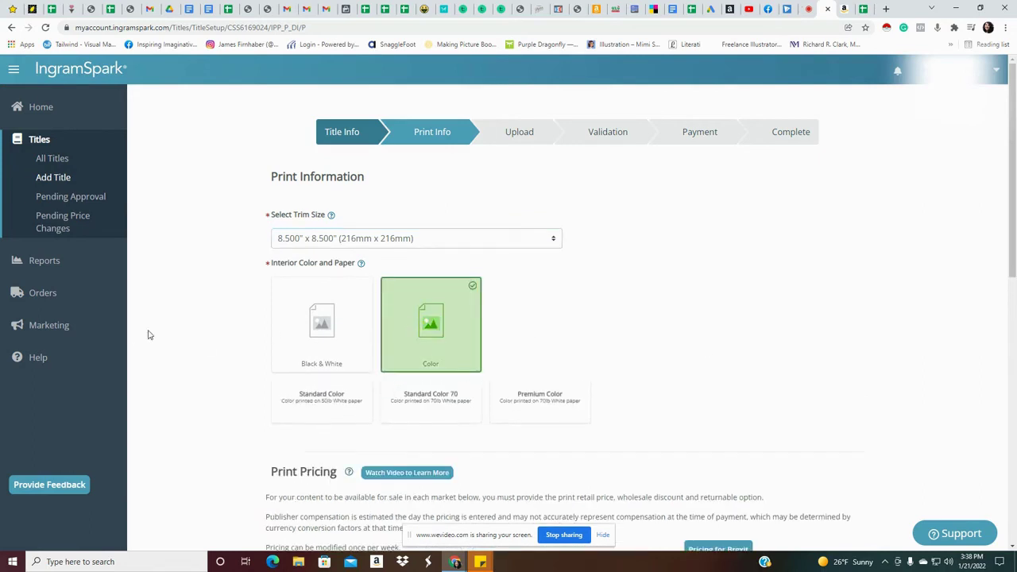
pyautogui.click(534, 411)
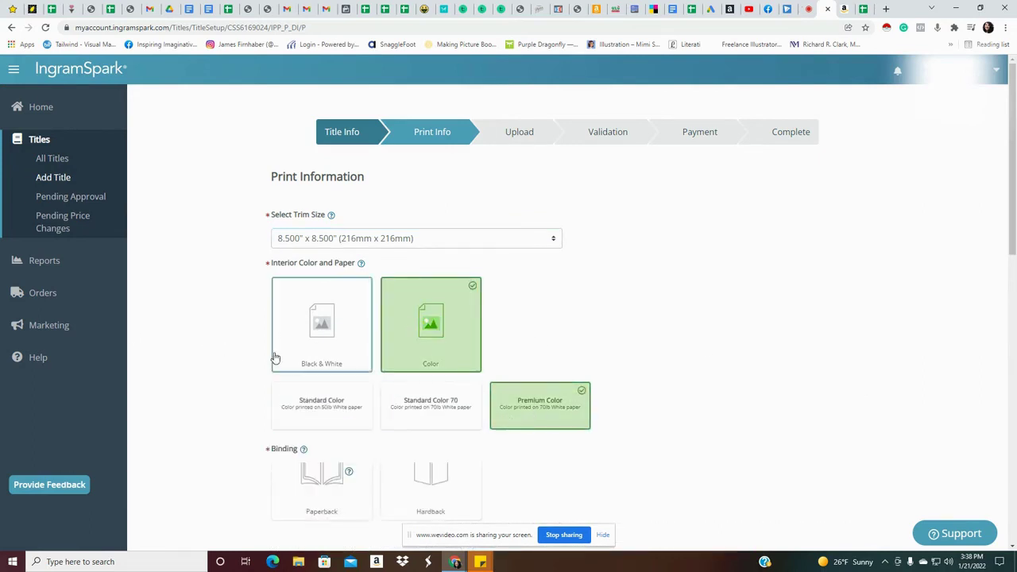
# - Choose a paperback, perfect bound binding with a gloss cover finish
pyautogui.scroll(-2, 254, 355)
pyautogui.click(334, 382)
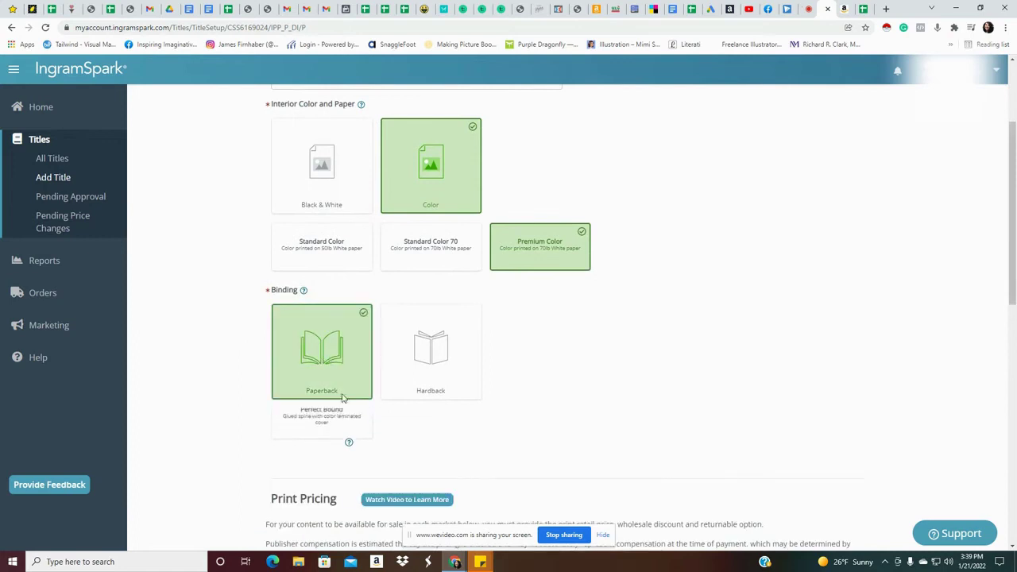
pyautogui.click(322, 417)
pyautogui.scroll(-1, 223, 374)
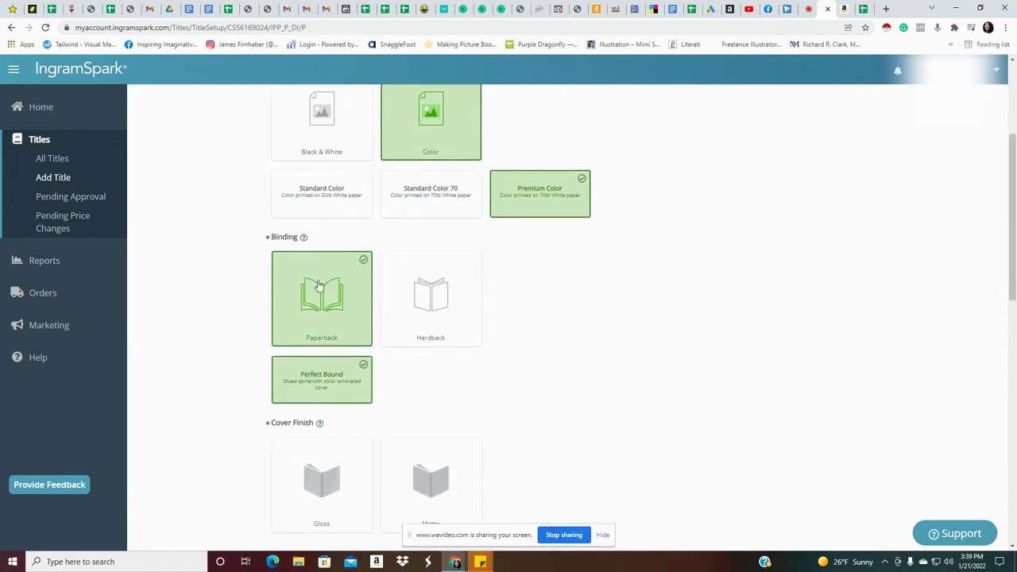
pyautogui.scroll(-1, 216, 275)
pyautogui.scroll(1, 457, 298)
pyautogui.scroll(-1, 231, 270)
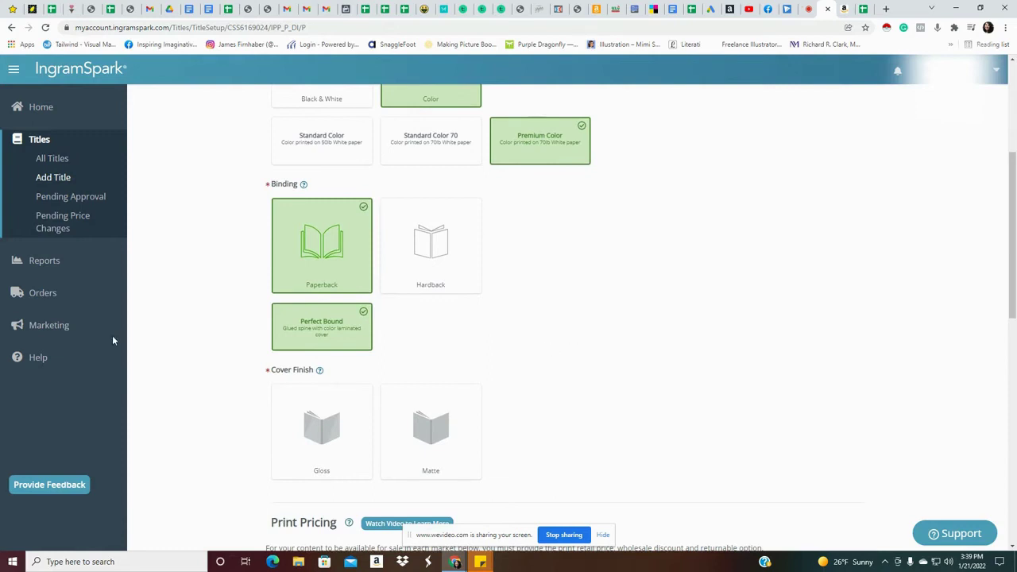
pyautogui.click(296, 390)
# - Set Duplex Enabled to No and enter a page count of 24 for the United States market
pyautogui.scroll(-3, 246, 333)
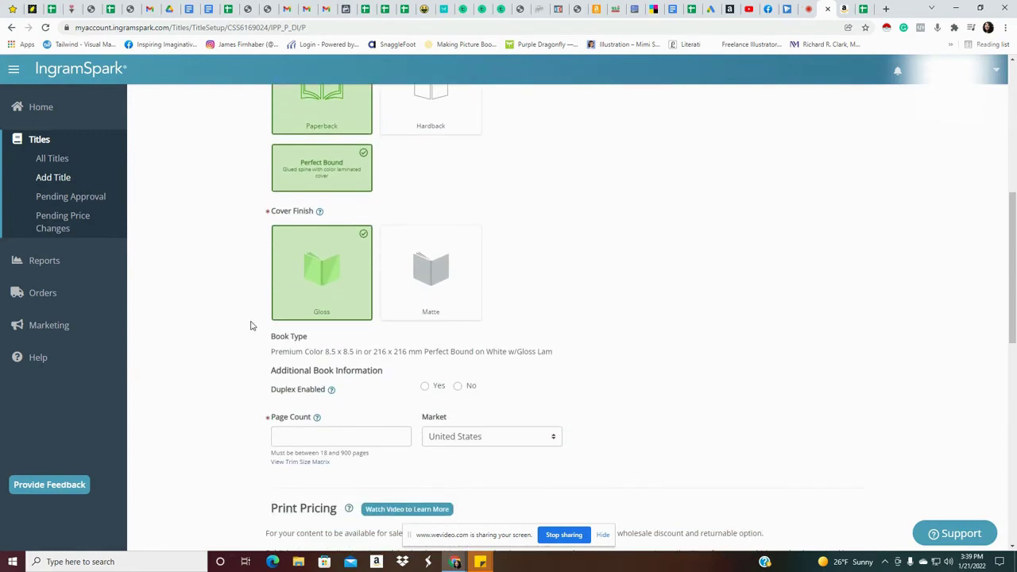
pyautogui.scroll(-1, 469, 299)
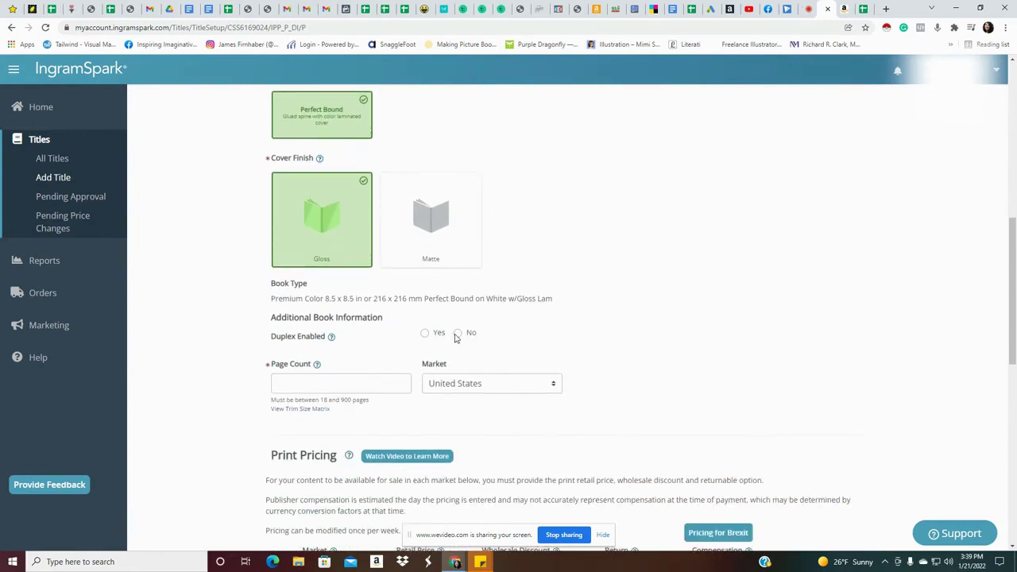
pyautogui.click(375, 384)
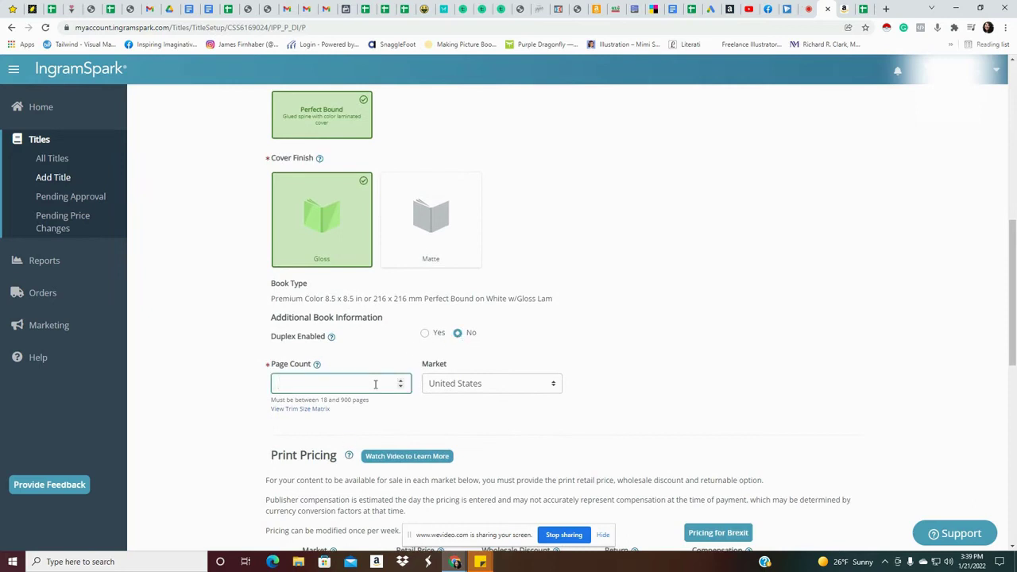
pyautogui.click(728, 395)
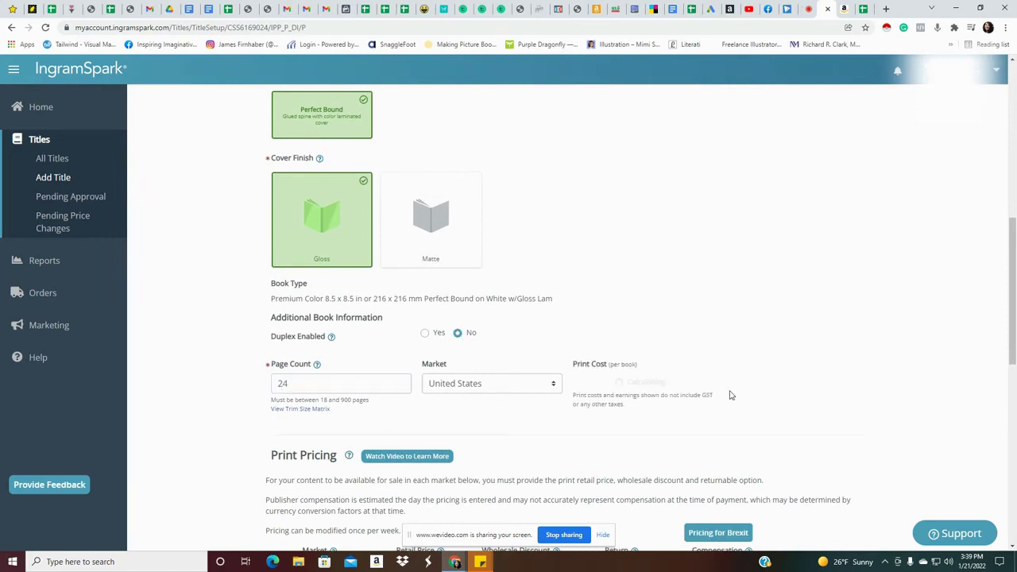
# - Check the print cost per book for the chosen format and page count
pyautogui.scroll(-2, 659, 331)
pyautogui.moveTo(611, 279); pyautogui.dragTo(588, 279)
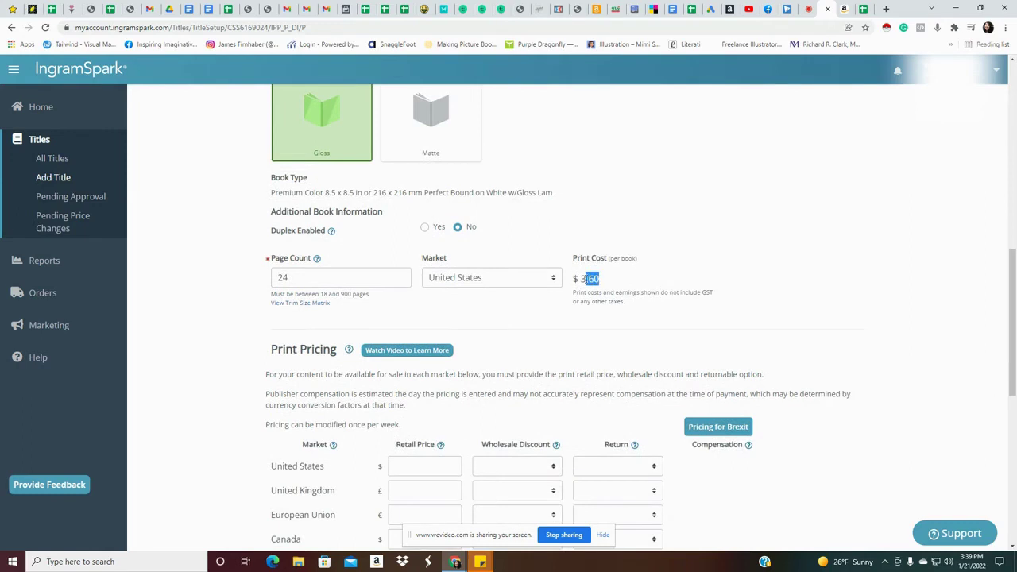
pyautogui.click(703, 289)
# - Set the United States retail price to $12.99 and let the other markets' prices fill in from it
pyautogui.scroll(-3, 689, 292)
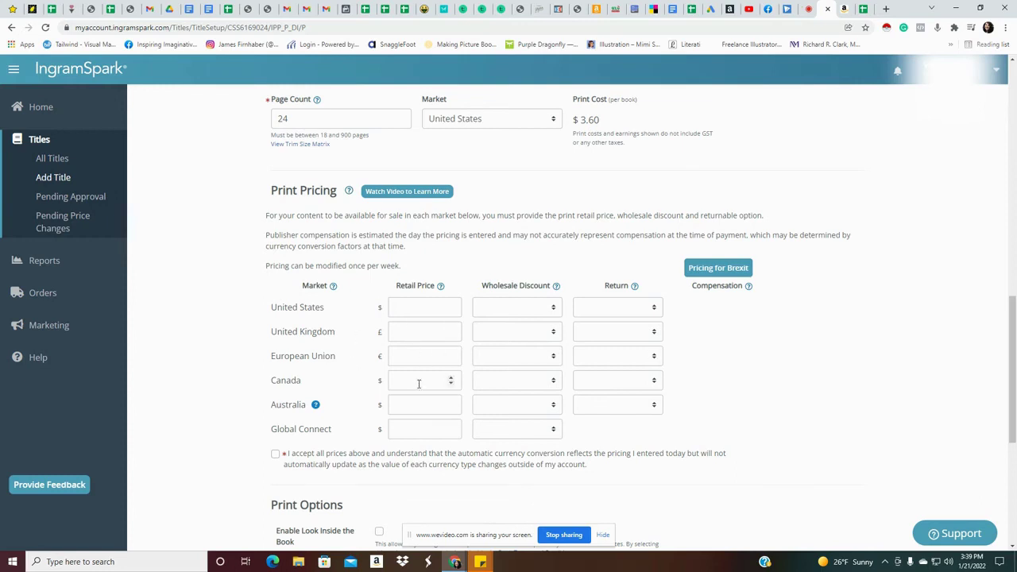
pyautogui.click(415, 306)
pyautogui.write('12.99')
pyautogui.click(570, 254)
# - Try a United States retail price of $13.99, and set it back to $12.99
pyautogui.click(406, 307)
pyautogui.press('BackSpace')
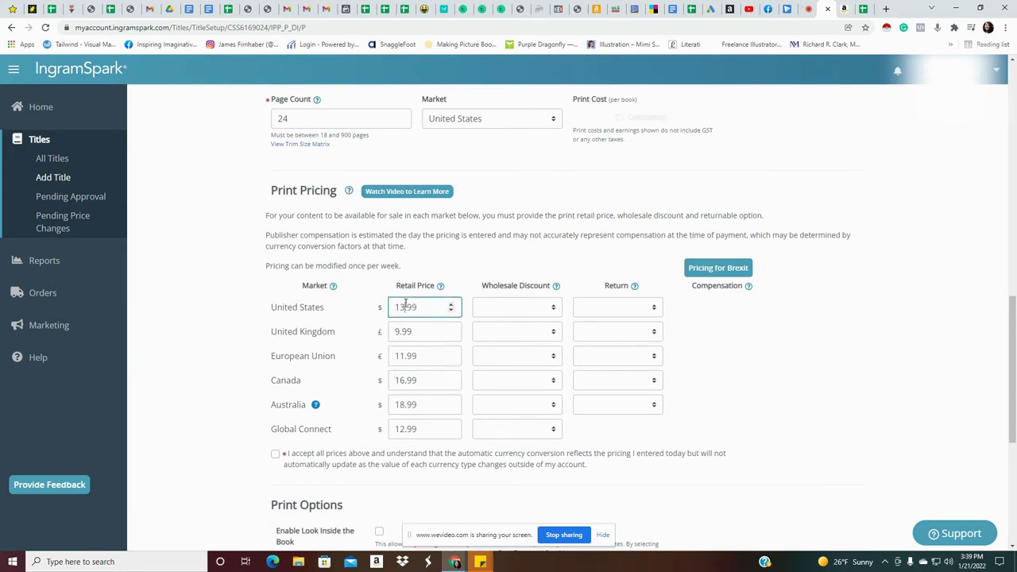
pyautogui.click(245, 310)
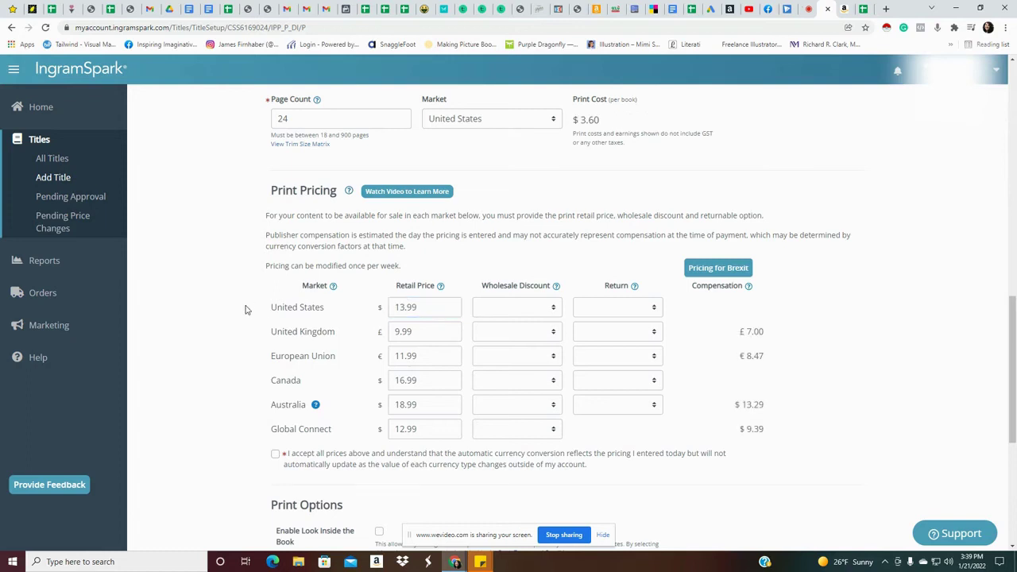
pyautogui.click(404, 309)
pyautogui.click(255, 343)
# - Set the United States wholesale discount to the Other (between 30% and 54%) option at 30%
pyautogui.click(523, 312)
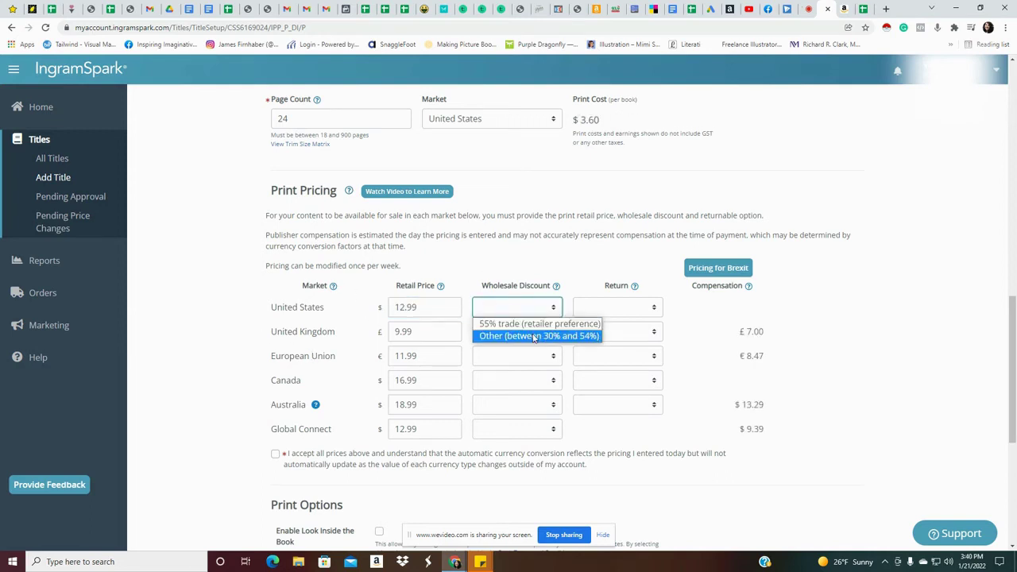
pyautogui.click(534, 336)
pyautogui.click(502, 328)
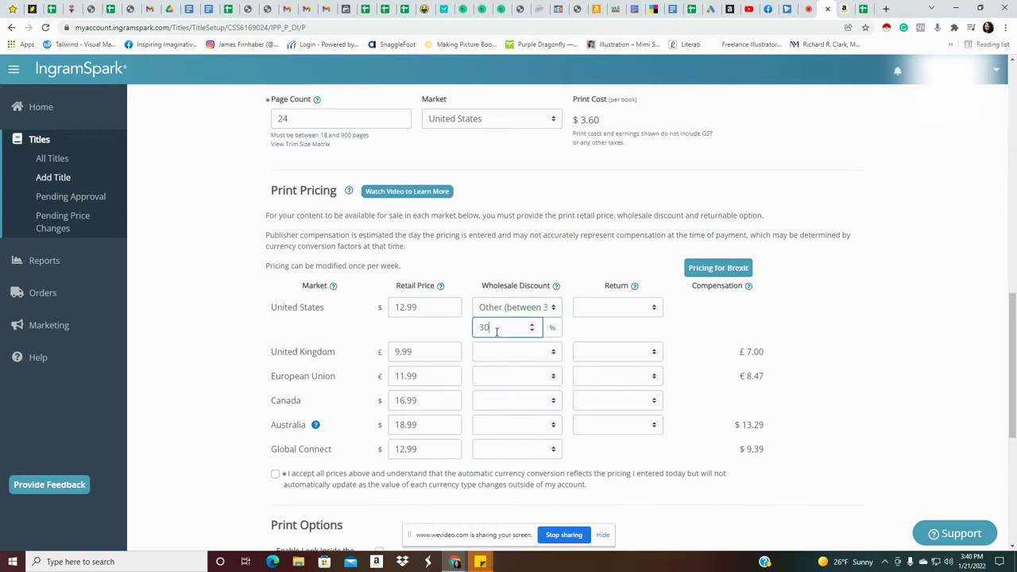
pyautogui.write('30')
# - Set the United Kingdom and European Union wholesale discounts to the Other option at 35% each
pyautogui.click(508, 351)
pyautogui.click(527, 380)
pyautogui.doubleClick(492, 373)
pyautogui.click(512, 396)
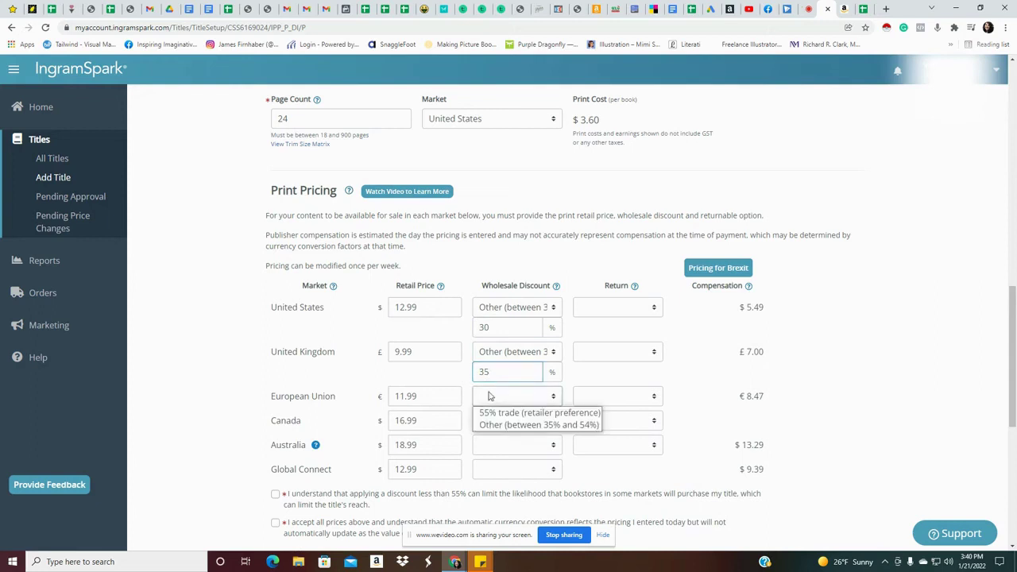
pyautogui.click(517, 421)
pyautogui.doubleClick(481, 415)
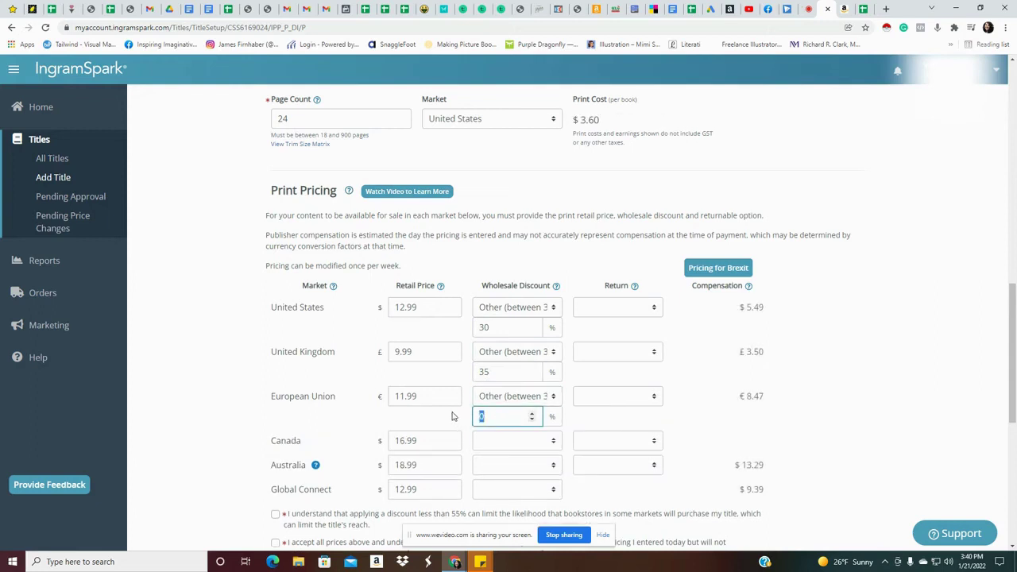
pyautogui.write('35')
# - Set the wholesale discounts to the Other option, at 30% for Canada and 35% for Australia
pyautogui.click(498, 440)
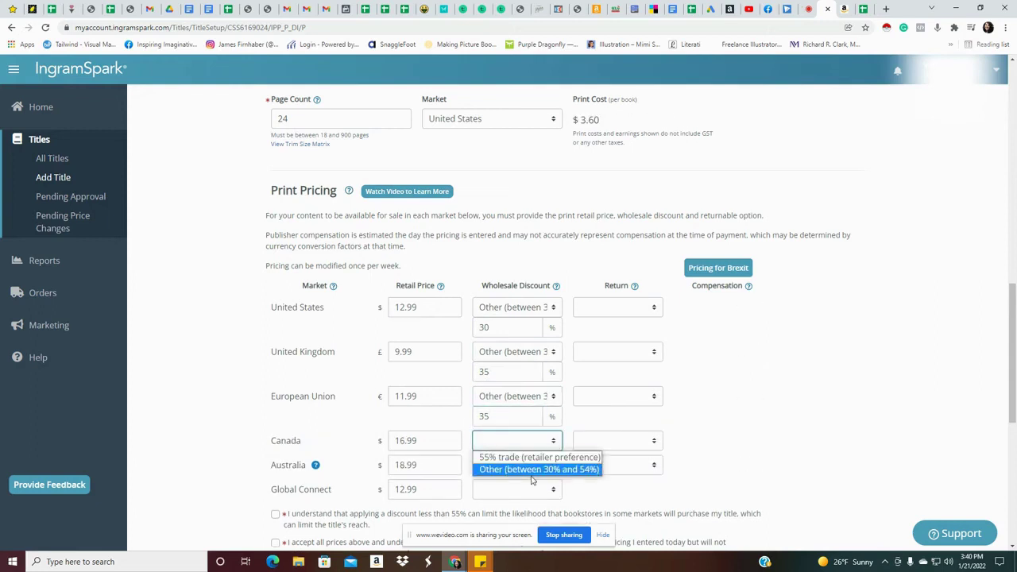
pyautogui.click(504, 466)
pyautogui.moveTo(492, 460); pyautogui.dragTo(453, 464)
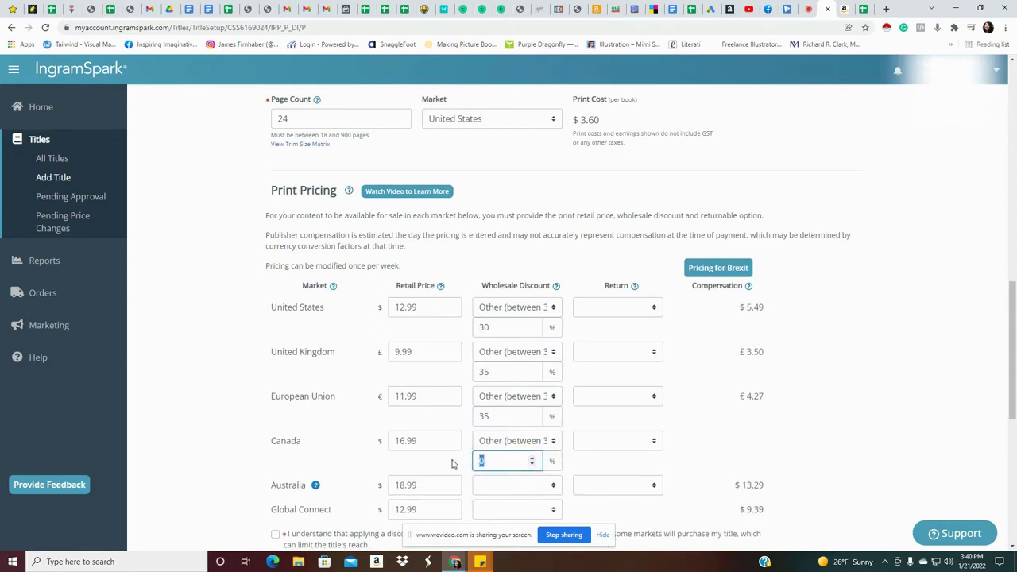
pyautogui.write('30')
pyautogui.scroll(-2, 920, 370)
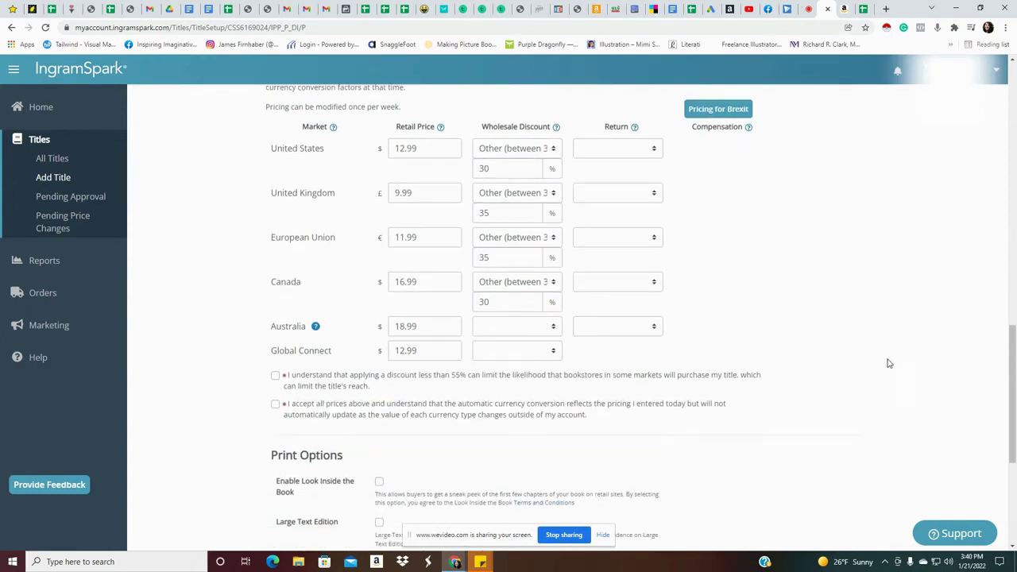
pyautogui.click(509, 327)
pyautogui.click(524, 354)
pyautogui.moveTo(509, 347); pyautogui.dragTo(469, 350)
# - Set the Global Connect wholesale discount to the Other (between 30% and 54%) option at 30%
pyautogui.click(517, 371)
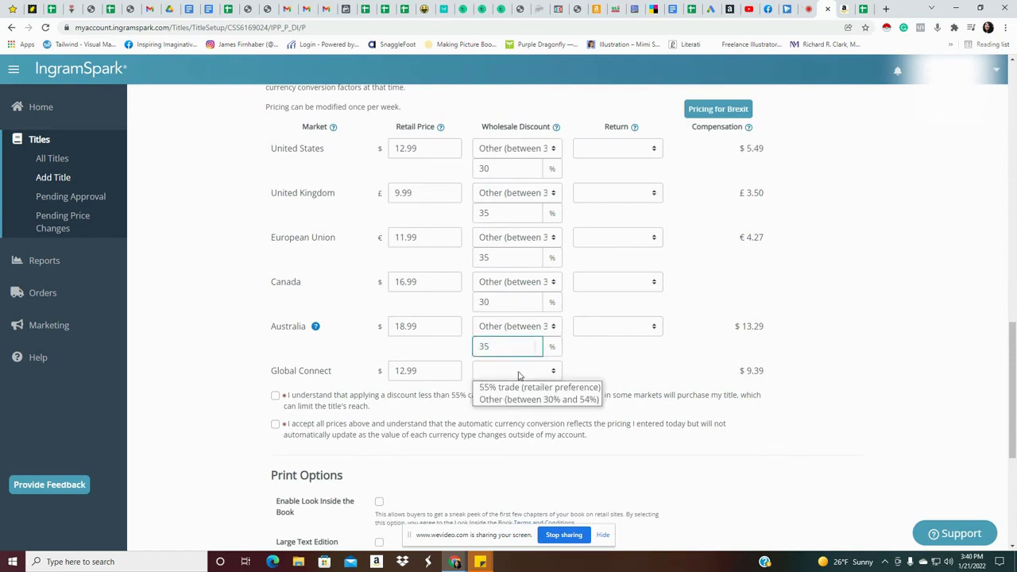
pyautogui.click(517, 400)
pyautogui.click(494, 391)
pyautogui.moveTo(494, 391); pyautogui.dragTo(472, 395)
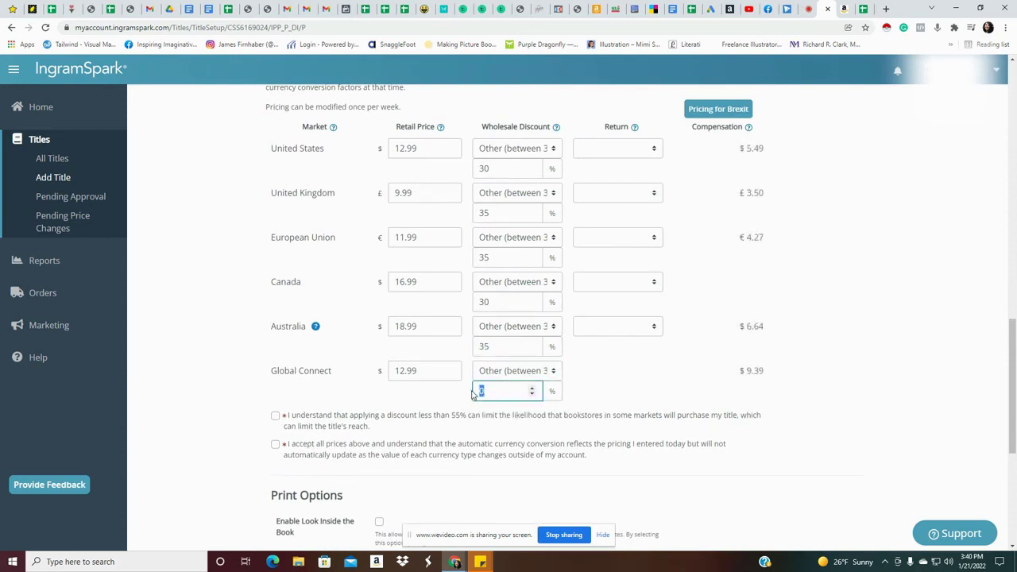
pyautogui.write('30')
pyautogui.click(676, 391)
# - Try the 55% trade discount for the United States to compare its compensation, and restore the Other option at 30%
pyautogui.scroll(2, 786, 382)
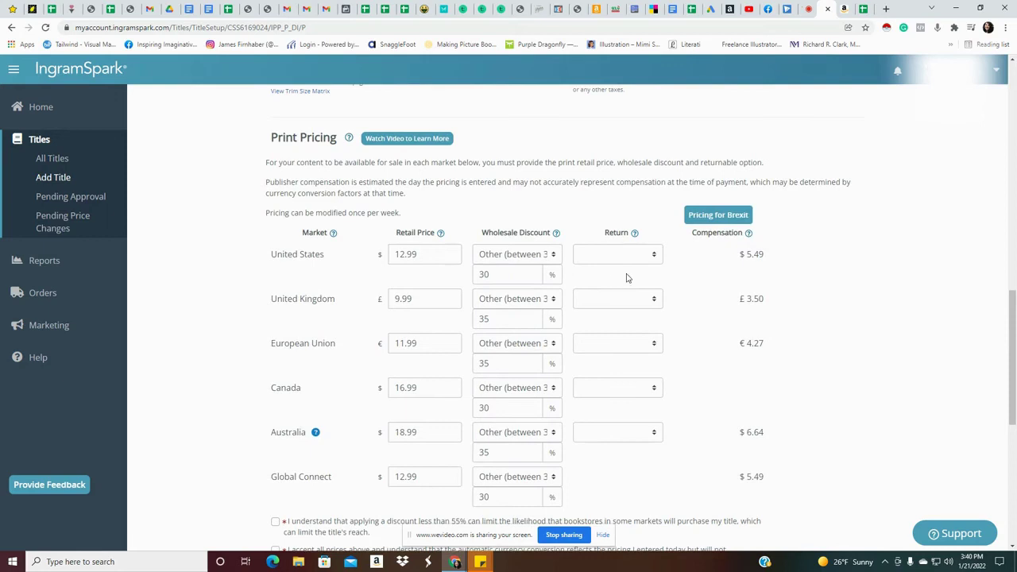
pyautogui.moveTo(765, 253); pyautogui.dragTo(735, 251)
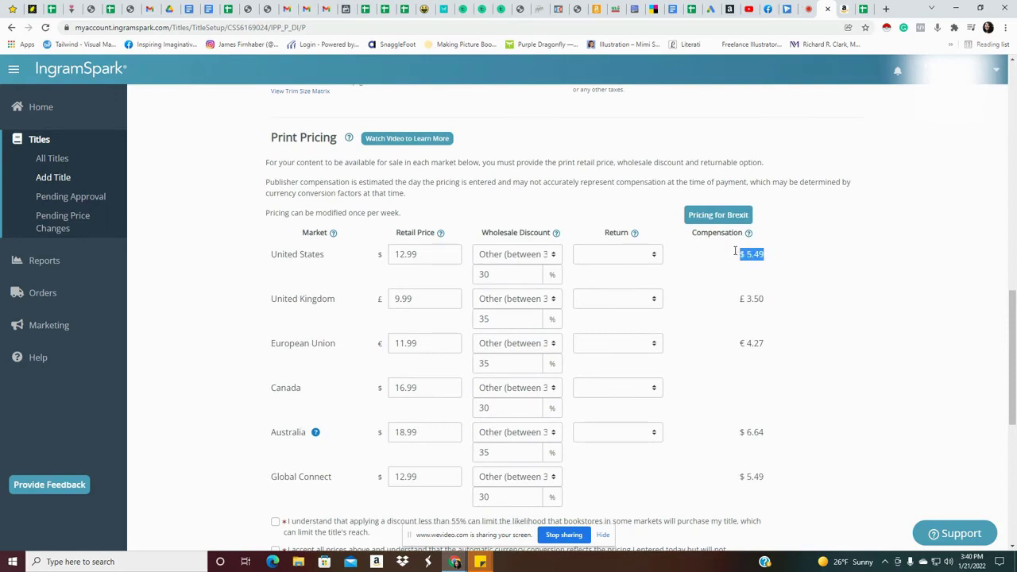
pyautogui.click(545, 259)
pyautogui.click(548, 271)
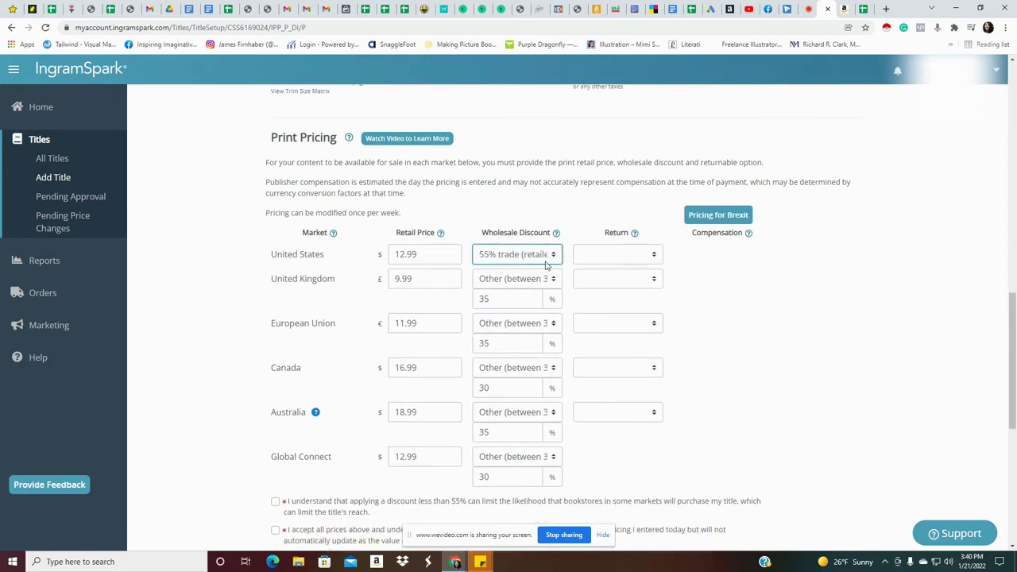
pyautogui.moveTo(771, 259); pyautogui.dragTo(732, 252)
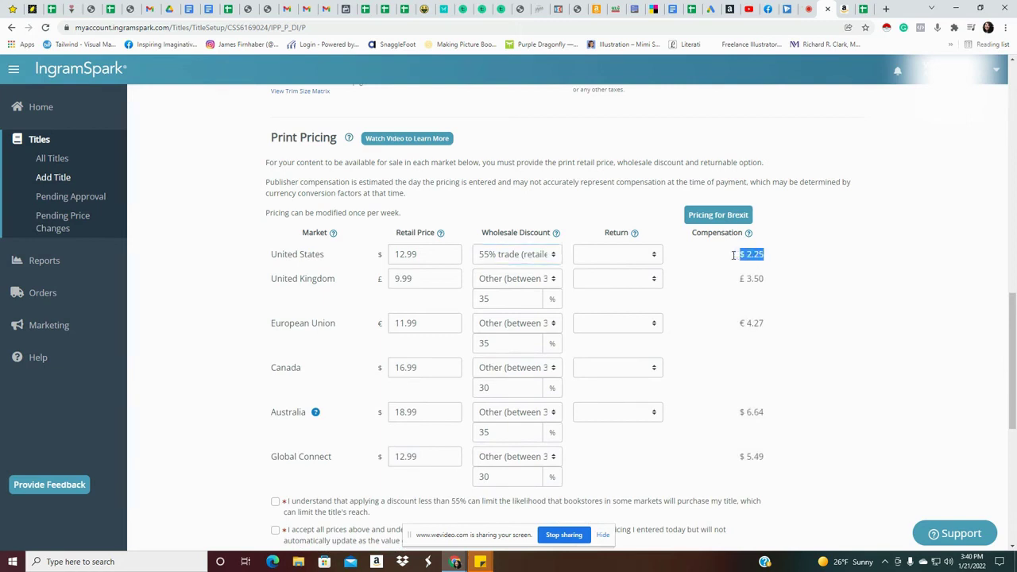
pyautogui.click(804, 269)
pyautogui.click(494, 256)
pyautogui.click(524, 287)
pyautogui.moveTo(502, 276); pyautogui.dragTo(447, 277)
pyautogui.write('30')
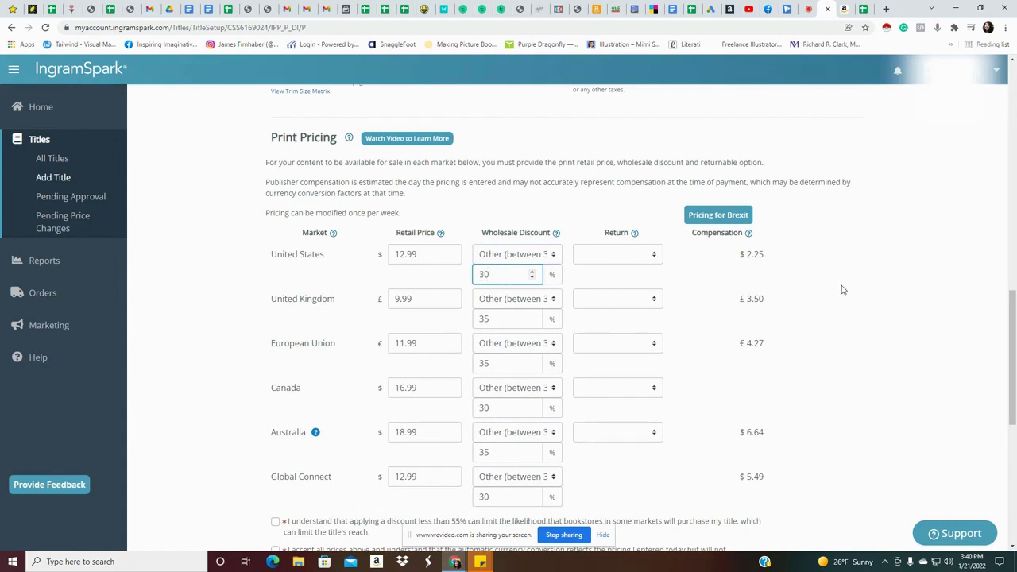
# - Set the return option to Yes - Destroy for the United States, United Kingdom, European Union, Canada and Australia
pyautogui.click(623, 260)
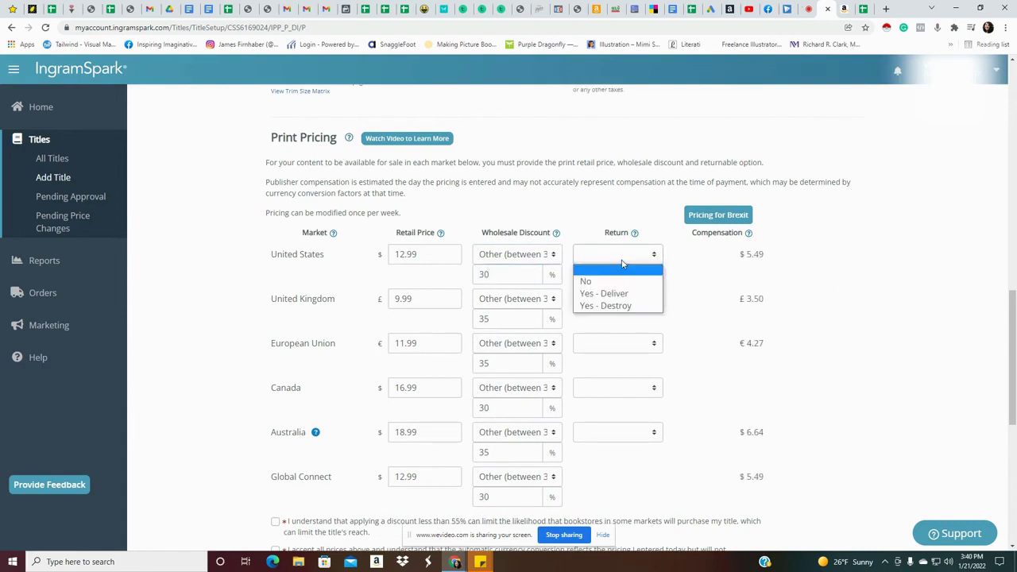
pyautogui.click(616, 306)
pyautogui.click(637, 301)
pyautogui.click(632, 340)
pyautogui.click(633, 346)
pyautogui.click(632, 380)
pyautogui.click(627, 388)
pyautogui.click(618, 439)
pyautogui.click(618, 433)
pyautogui.click(617, 483)
pyautogui.click(828, 413)
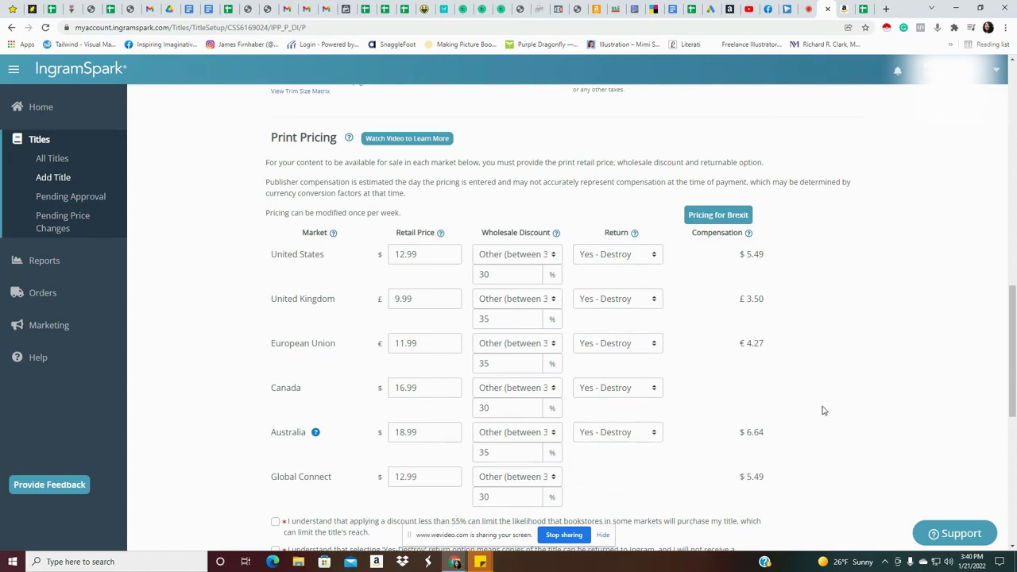
# - Accept the three pricing acknowledgements covering the discount below 55%, the Yes-Destroy returns and the listed prices
pyautogui.scroll(-3, 824, 411)
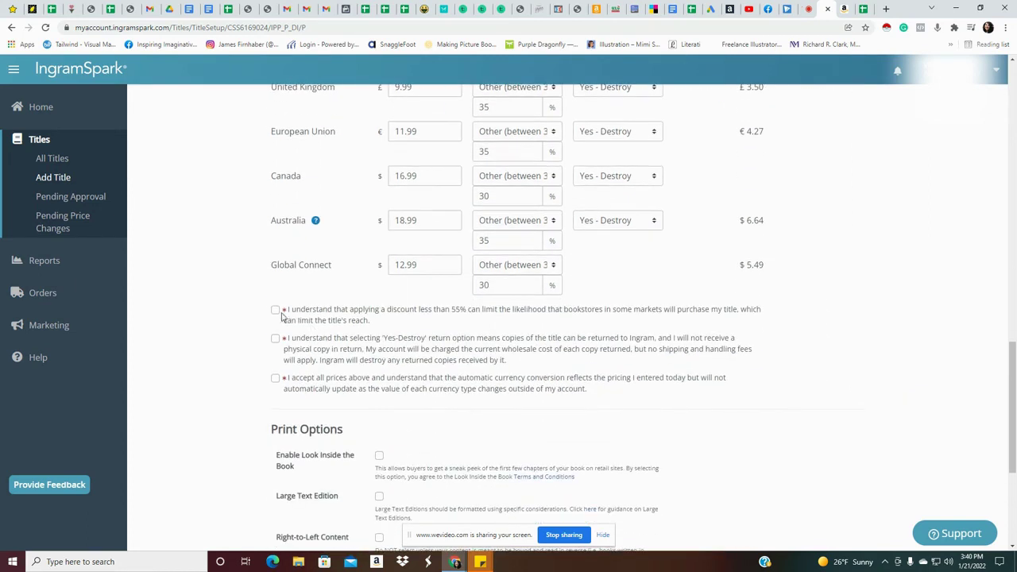
pyautogui.moveTo(475, 314); pyautogui.dragTo(436, 316)
pyautogui.click(435, 315)
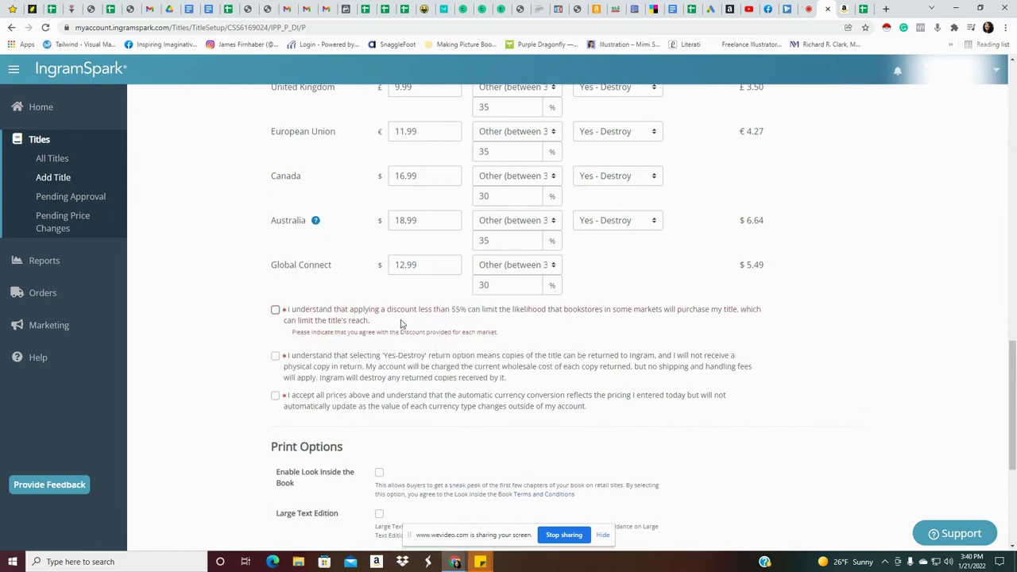
pyautogui.click(275, 309)
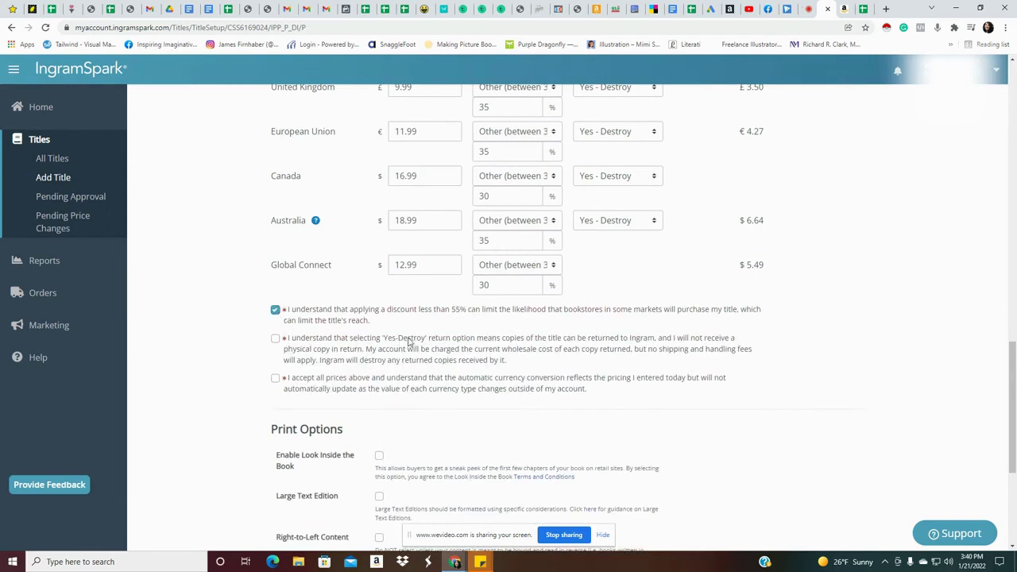
pyautogui.click(275, 341)
pyautogui.scroll(-1, 243, 388)
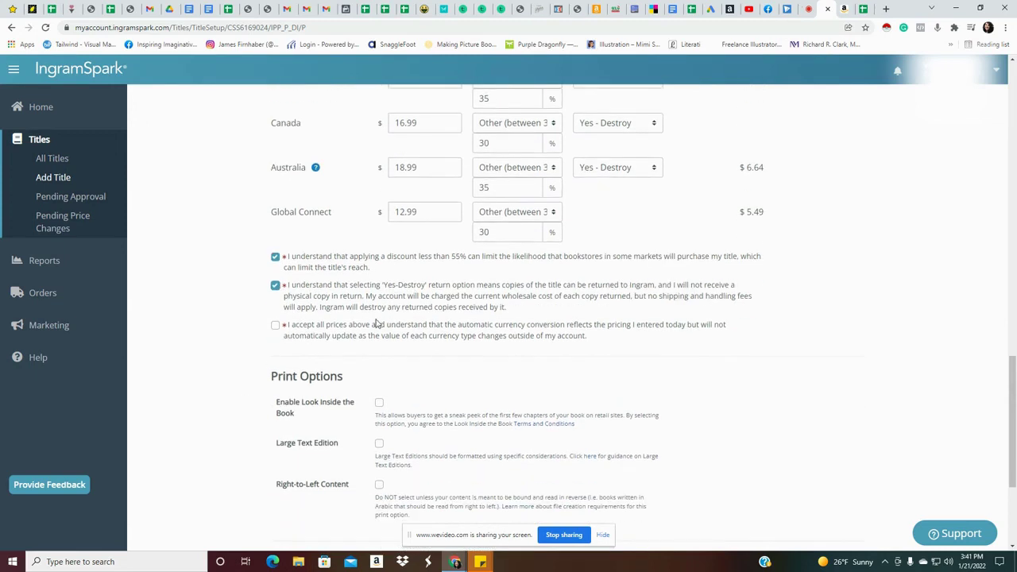
pyautogui.click(275, 326)
# - Enable Look Inside the Book in the print options
pyautogui.scroll(-2, 354, 291)
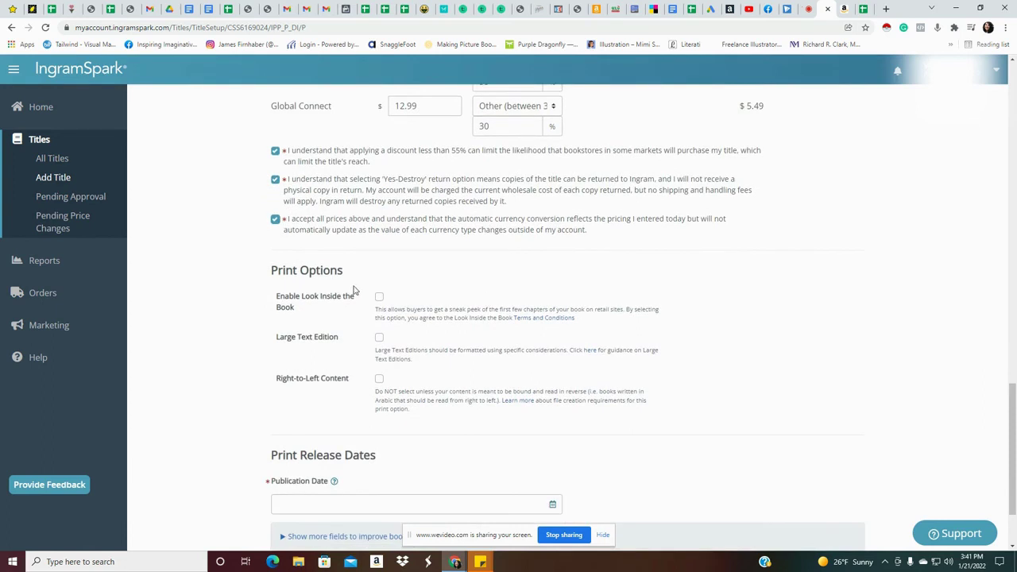
pyautogui.click(380, 297)
pyautogui.scroll(-1, 238, 306)
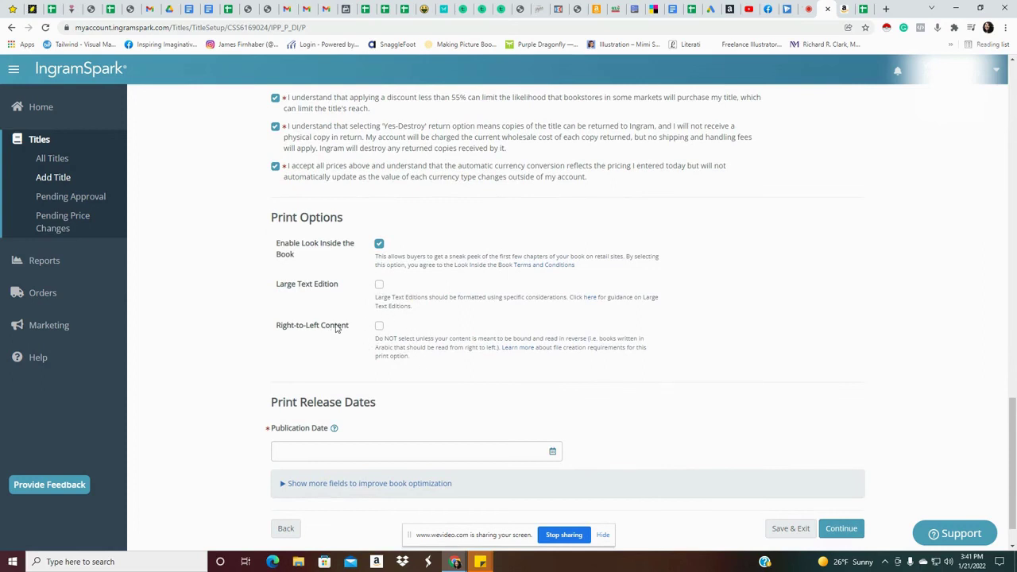
# - Set the print publication date to 10 May 2022
pyautogui.scroll(-2, 853, 334)
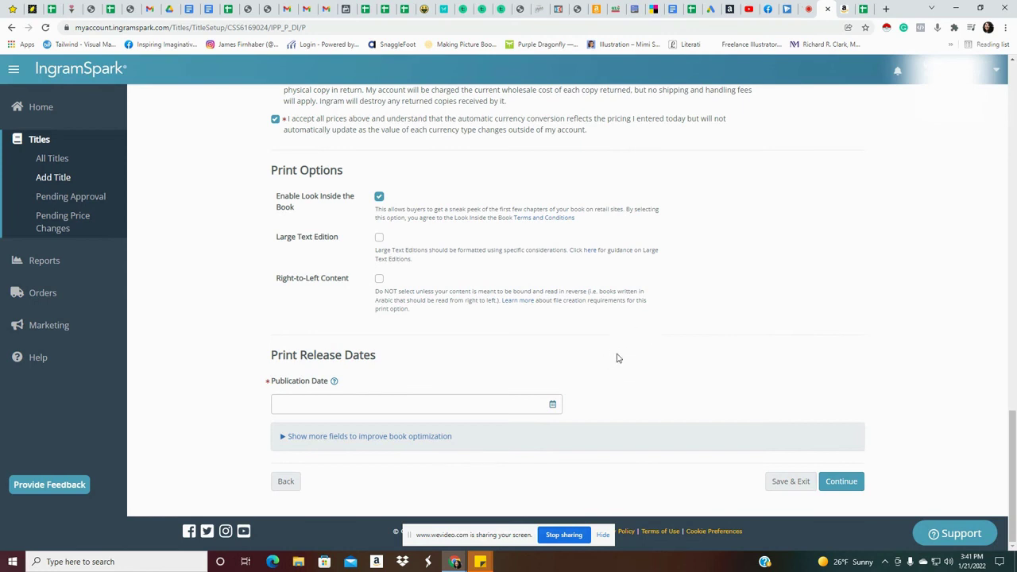
pyautogui.click(551, 408)
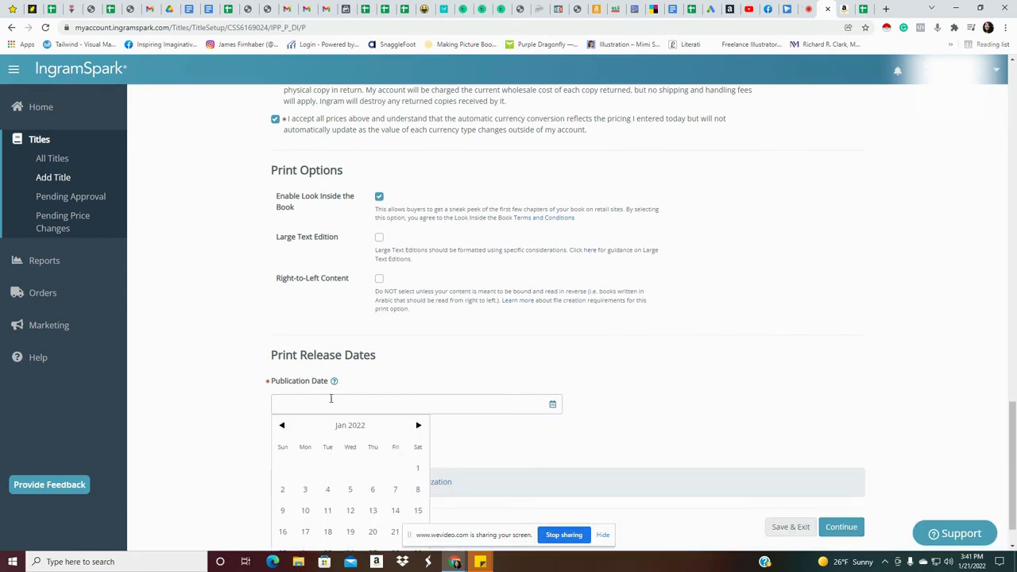
pyautogui.scroll(-1, 254, 383)
pyautogui.click(418, 380)
pyautogui.click(418, 380)
pyautogui.click(418, 381)
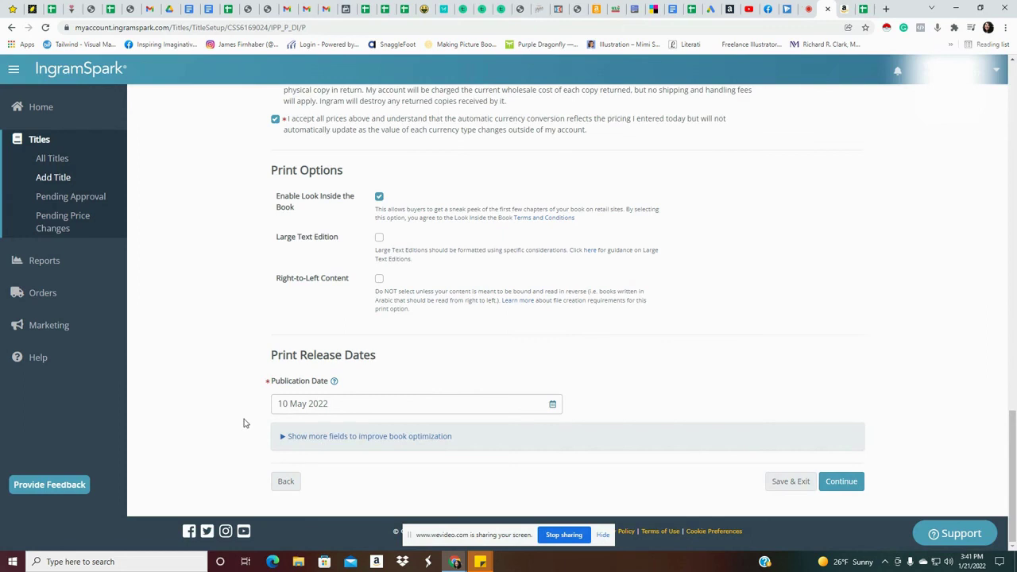
# - Reveal the additional release date field, set the on-sale date to 10 May 2022, and continue the title setup
pyautogui.click(315, 439)
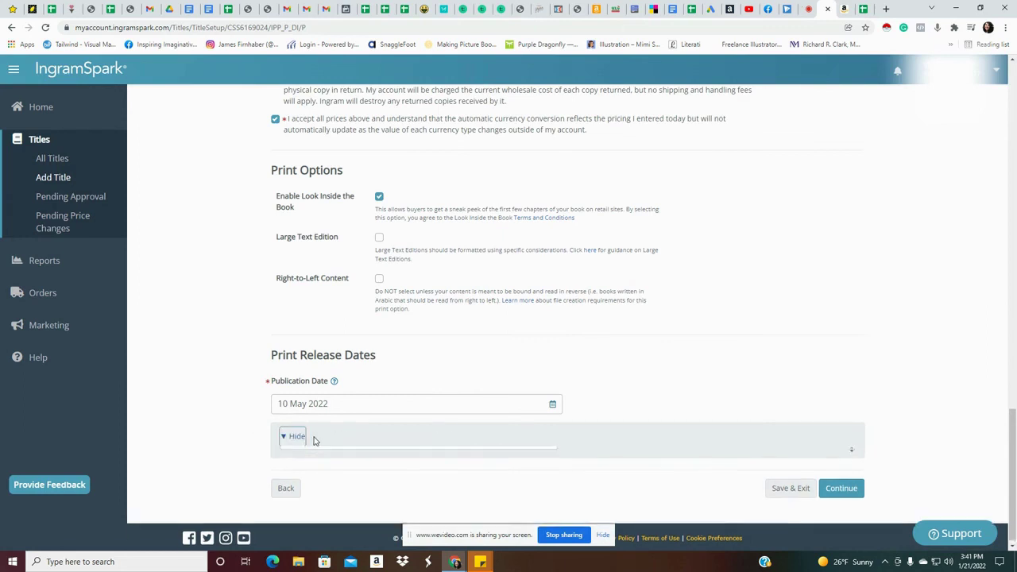
pyautogui.scroll(-1, 278, 419)
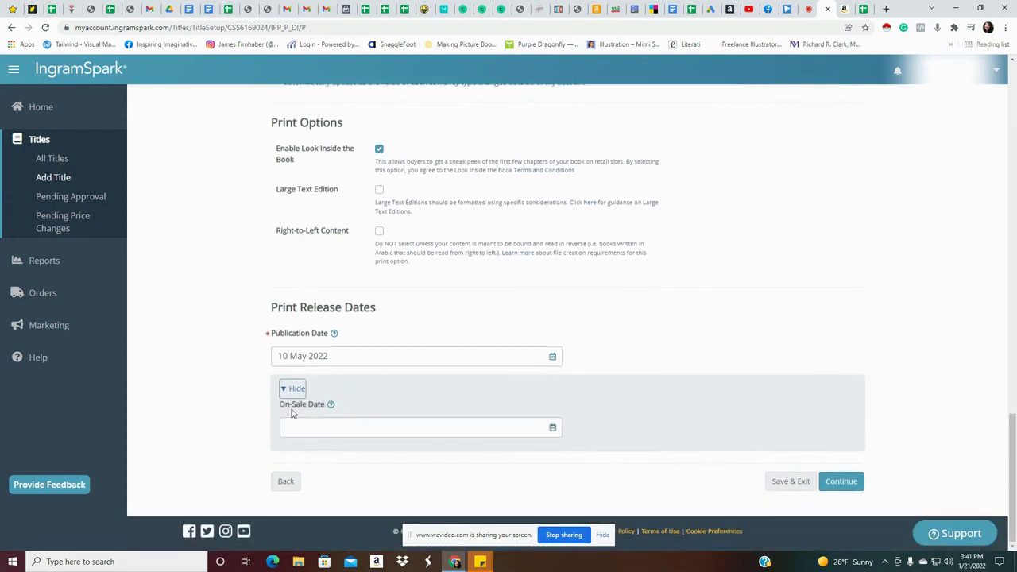
pyautogui.click(554, 429)
pyautogui.click(427, 449)
pyautogui.click(427, 449)
pyautogui.click(427, 449)
pyautogui.click(427, 449)
pyautogui.scroll(-3, 318, 445)
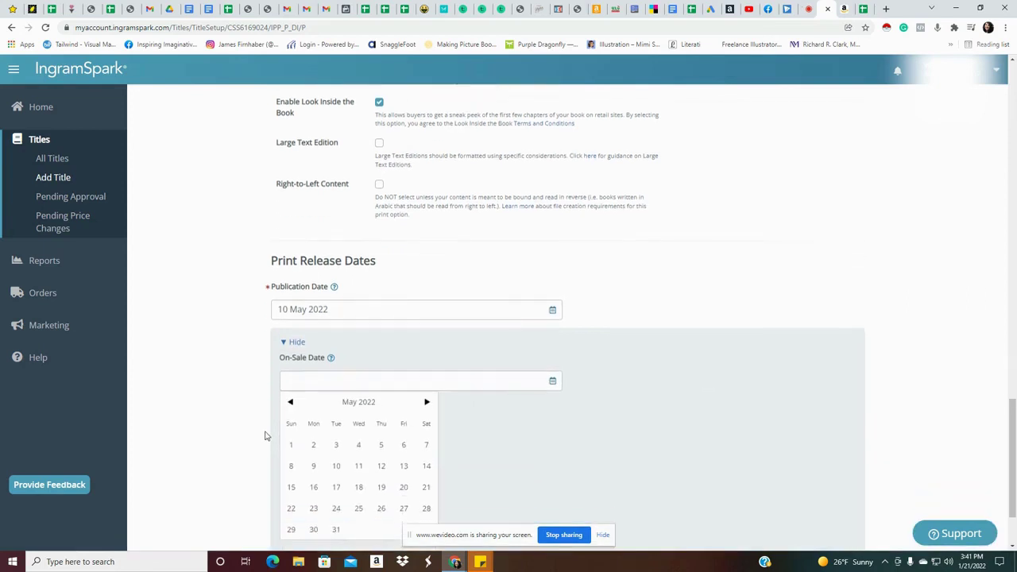
pyautogui.click(336, 404)
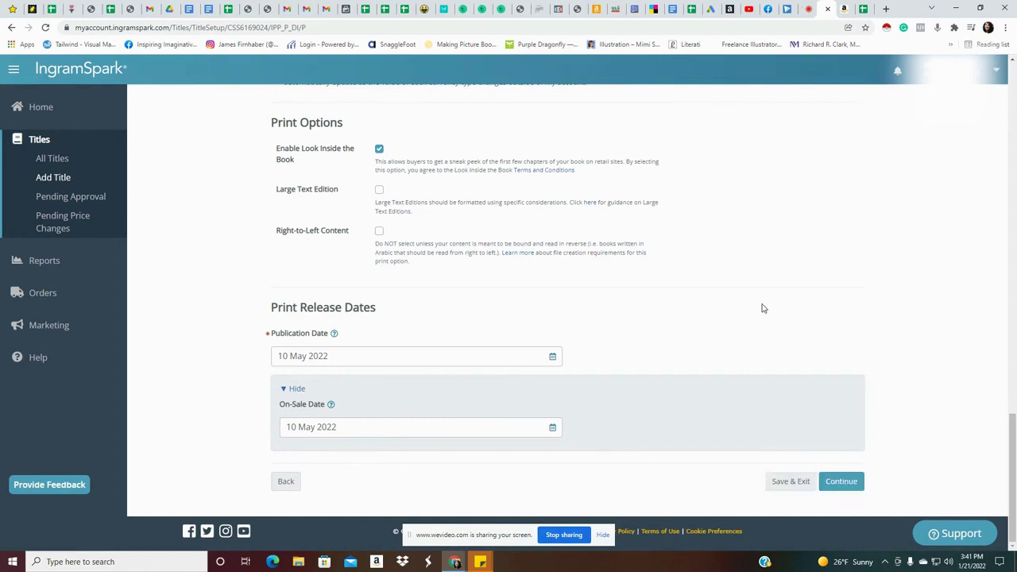
pyautogui.click(856, 483)
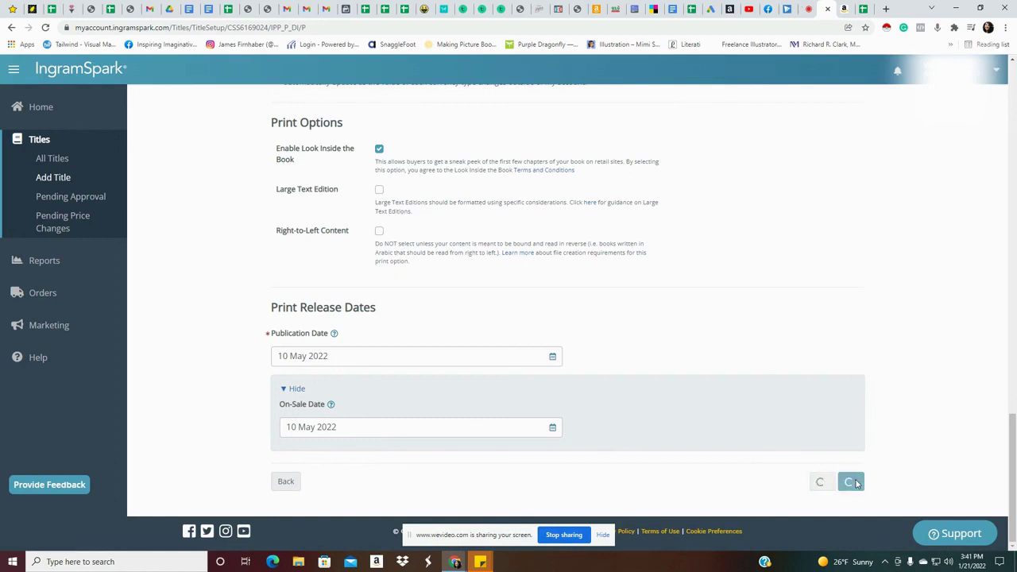